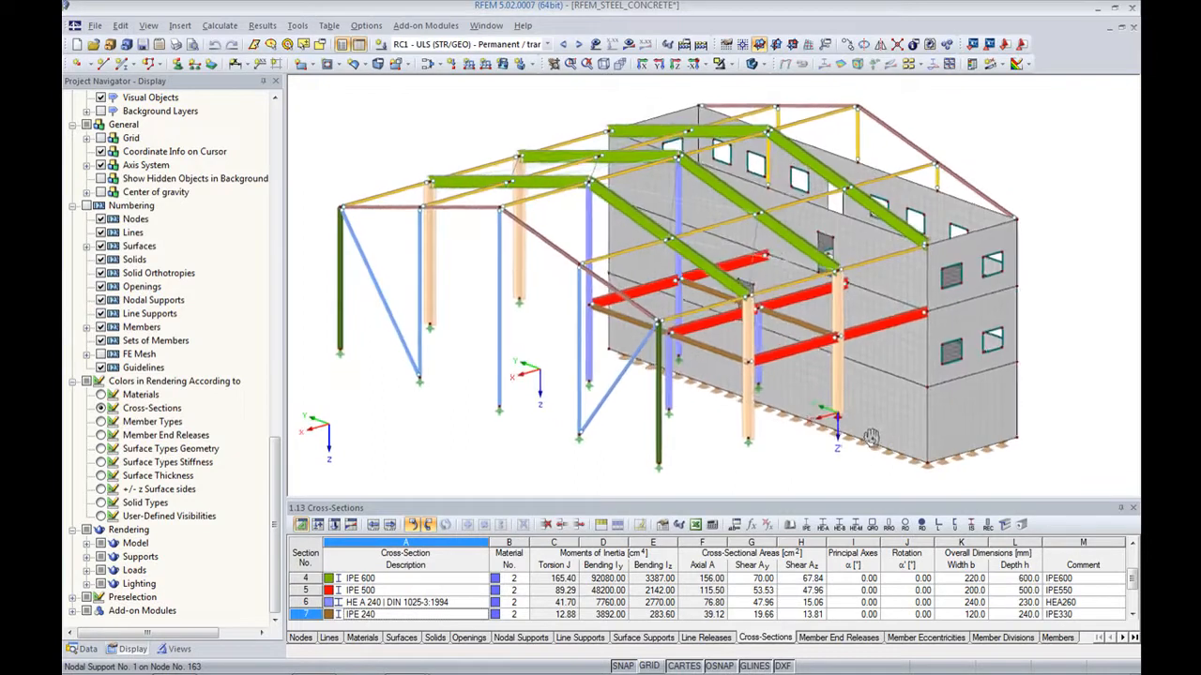
Export the model in Bentley ISM format to a new file named RFEM_STEEL_CONCRETE, using the set of member representation.
scroll(732, 298, up, 4)
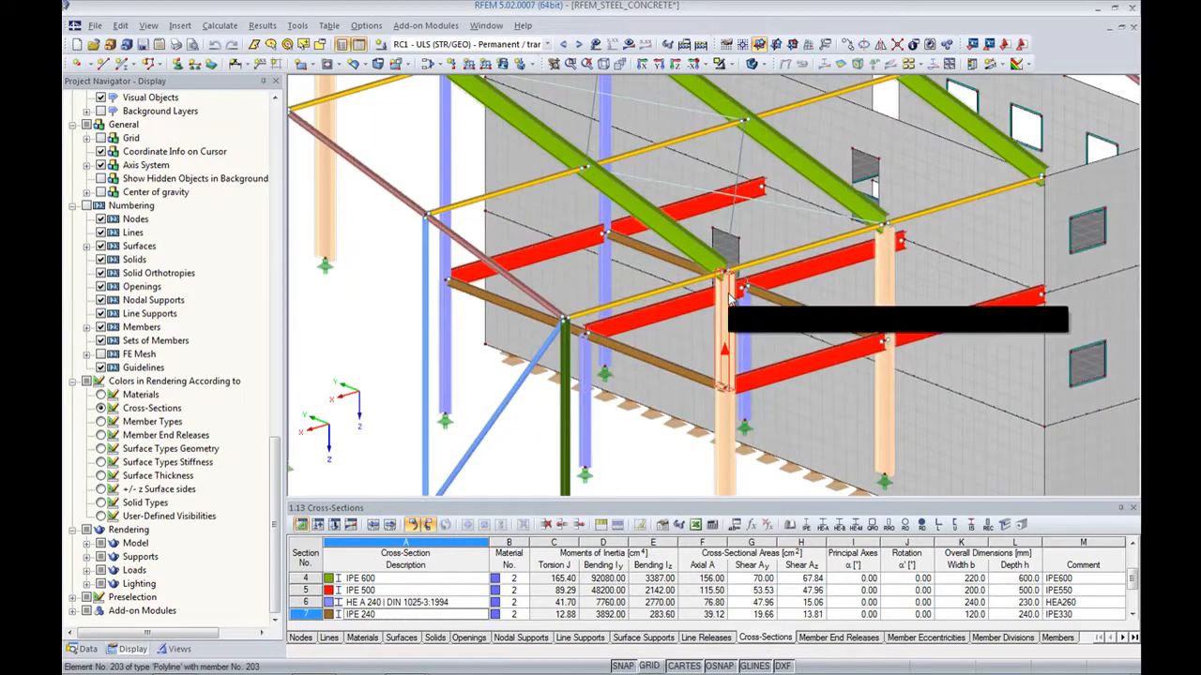
scroll(732, 298, down, 5)
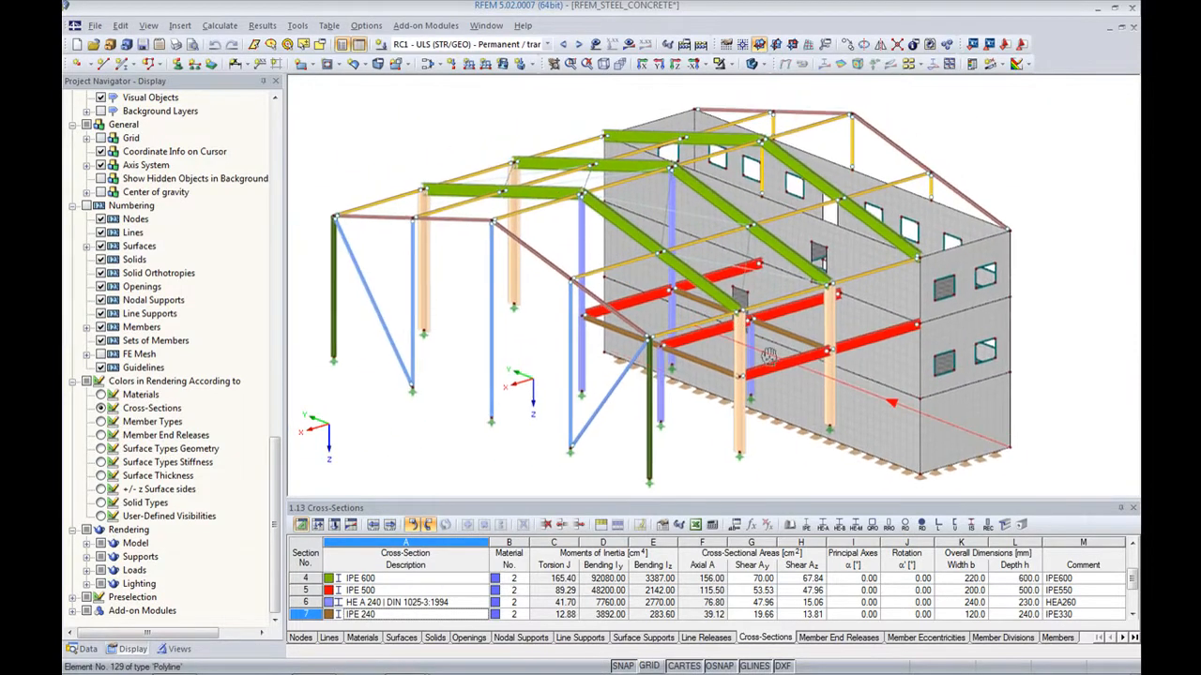
click(95, 25)
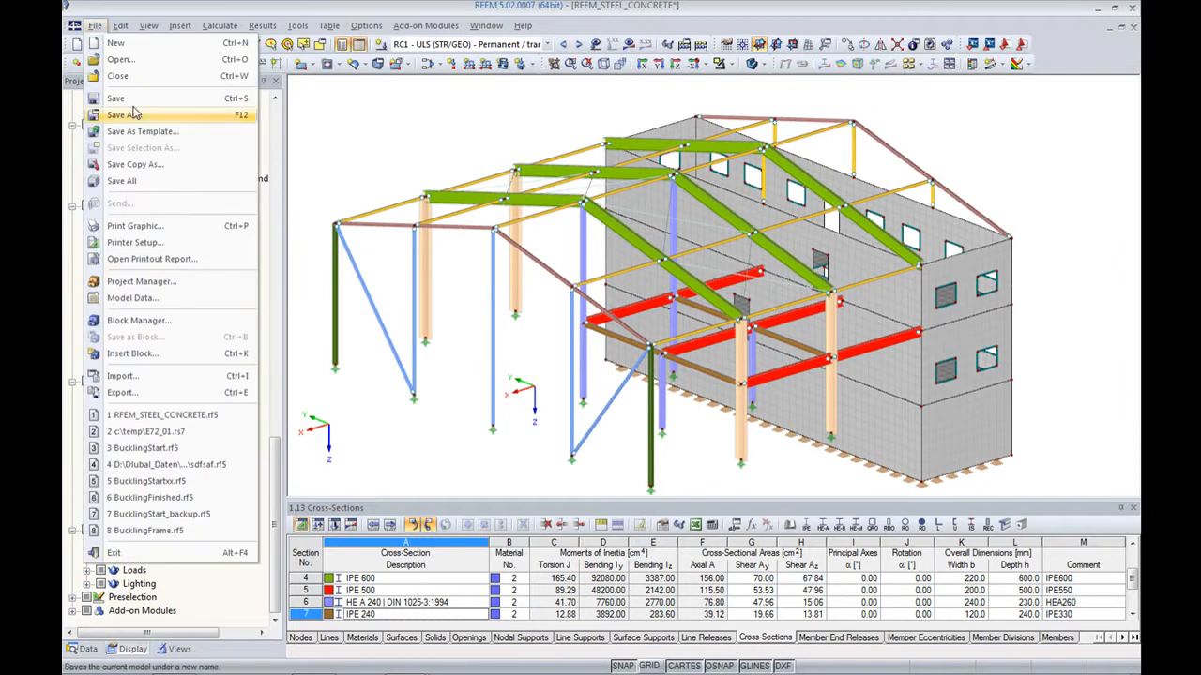
click(152, 393)
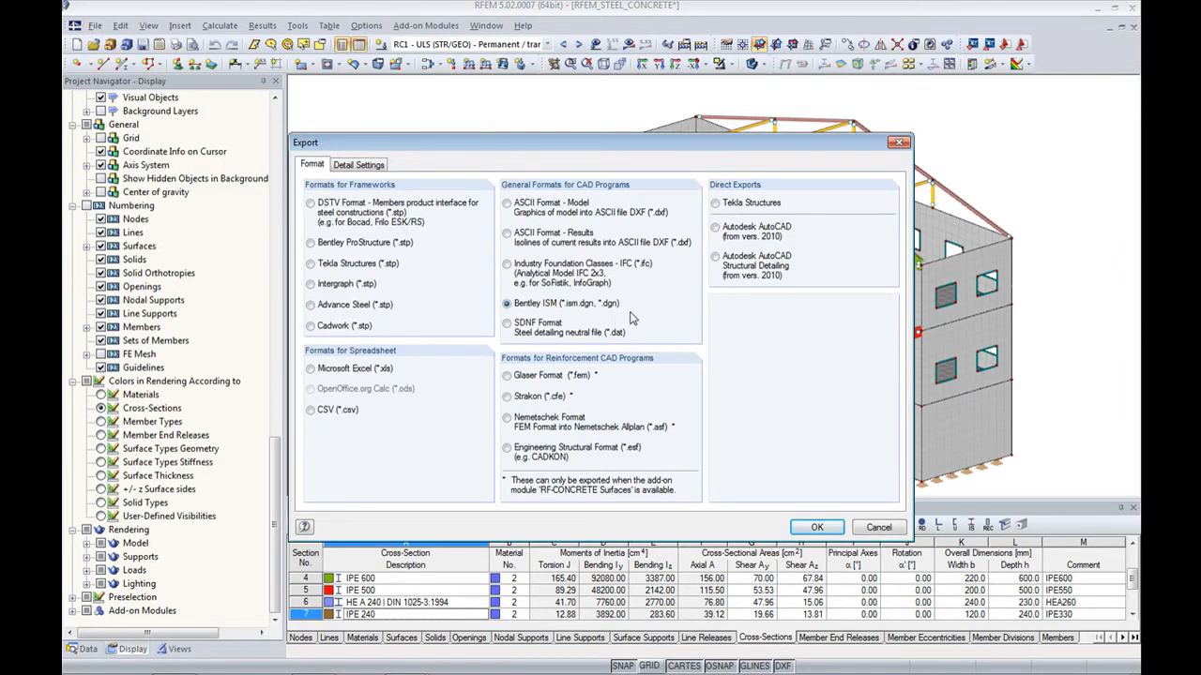
click(814, 526)
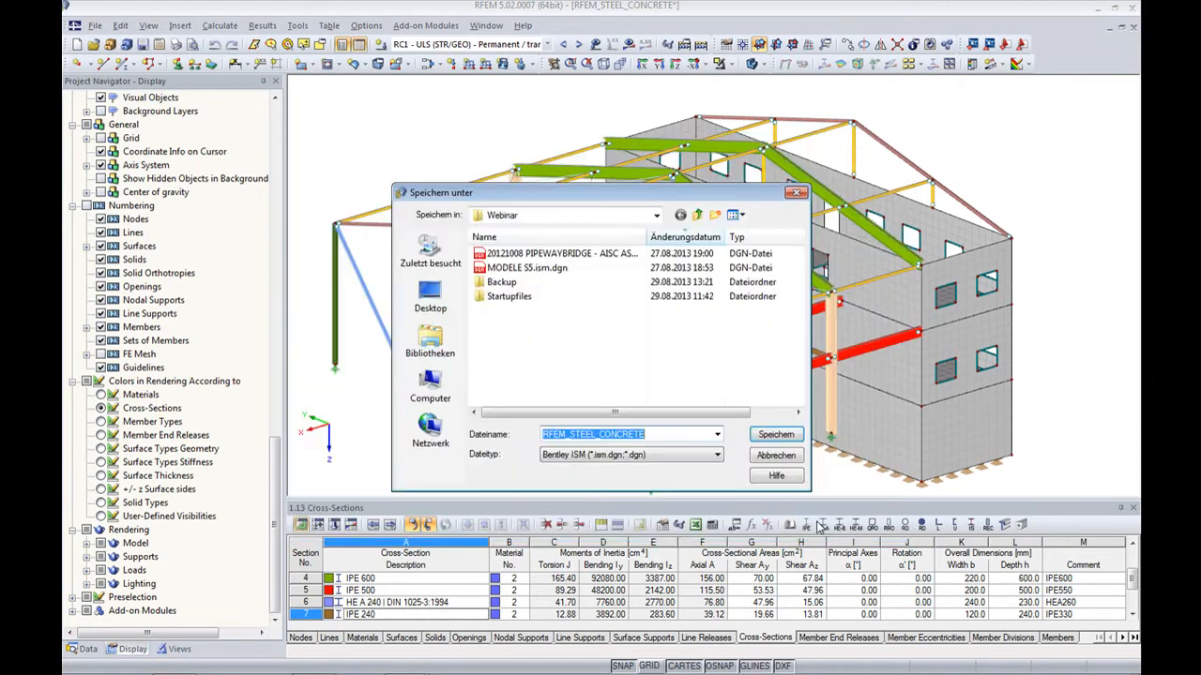
click(771, 440)
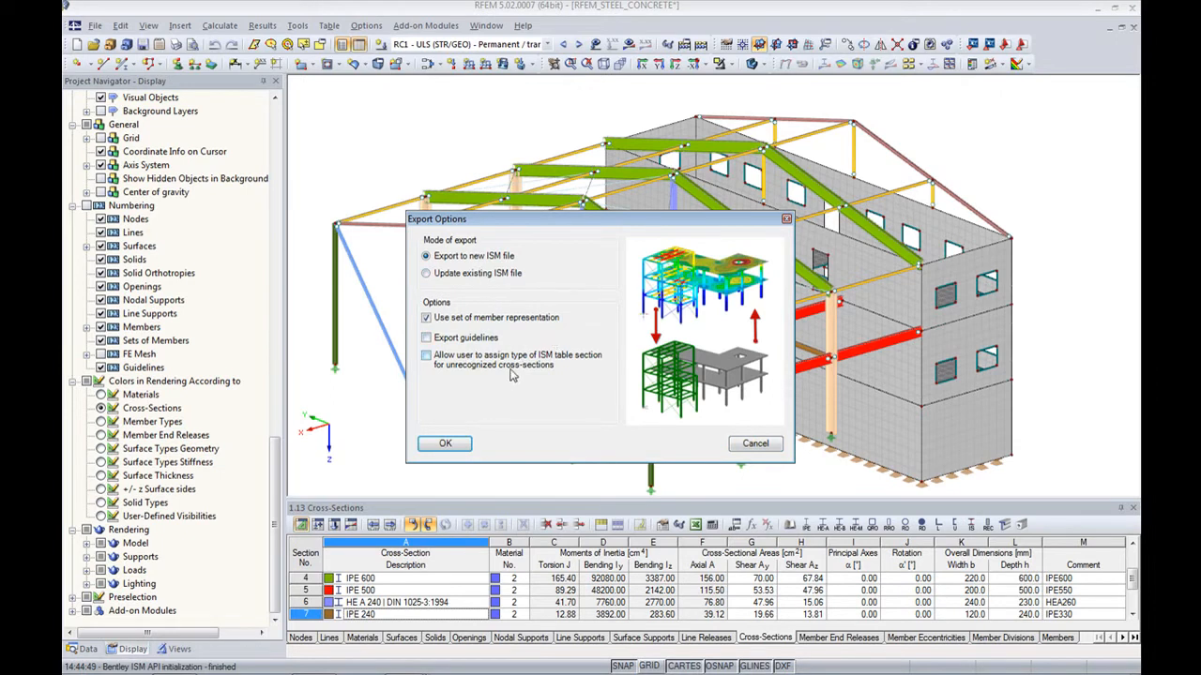
click(447, 445)
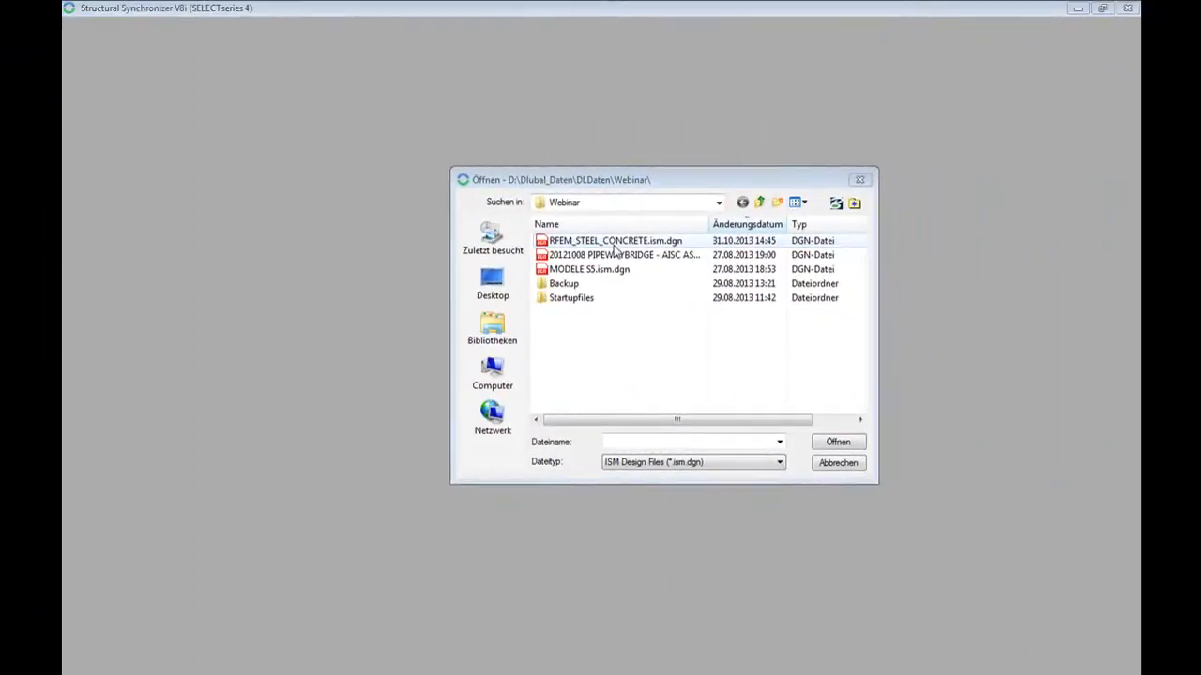
Switch to Structural Synchronizer and open the exported RFEM_STEEL_CONCRETE.ism.dgn repository.
click(615, 243)
click(838, 443)
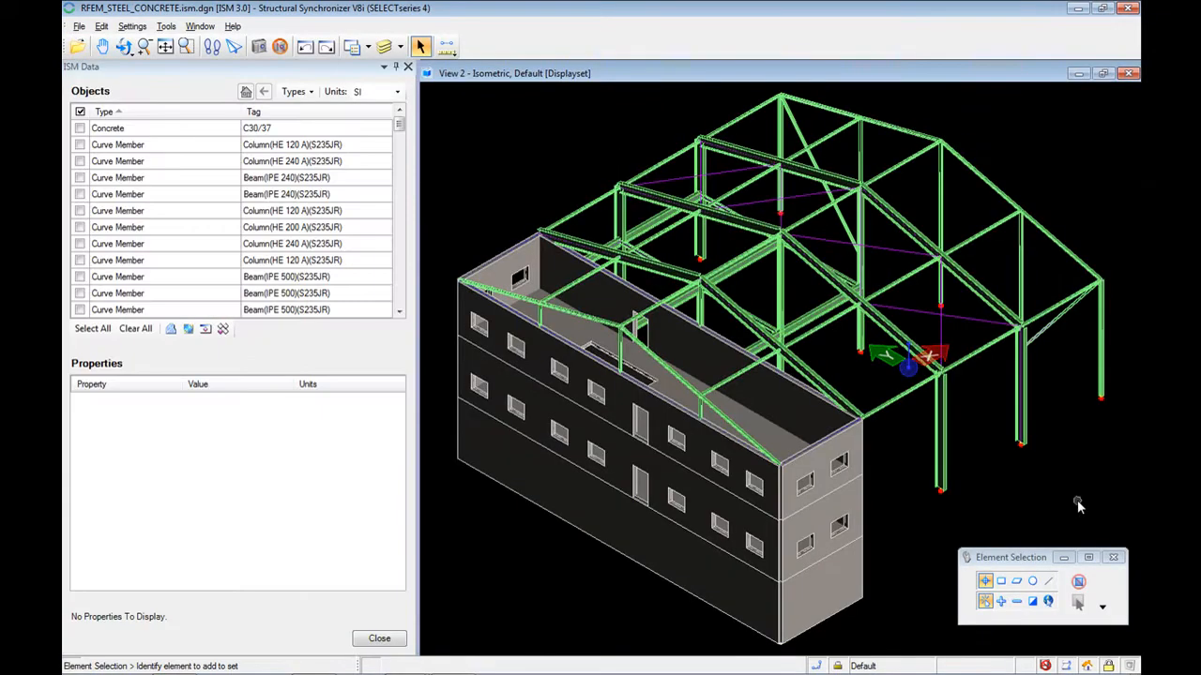
click(126, 50)
drag(606, 541, 1050, 526)
drag(788, 554, 890, 558)
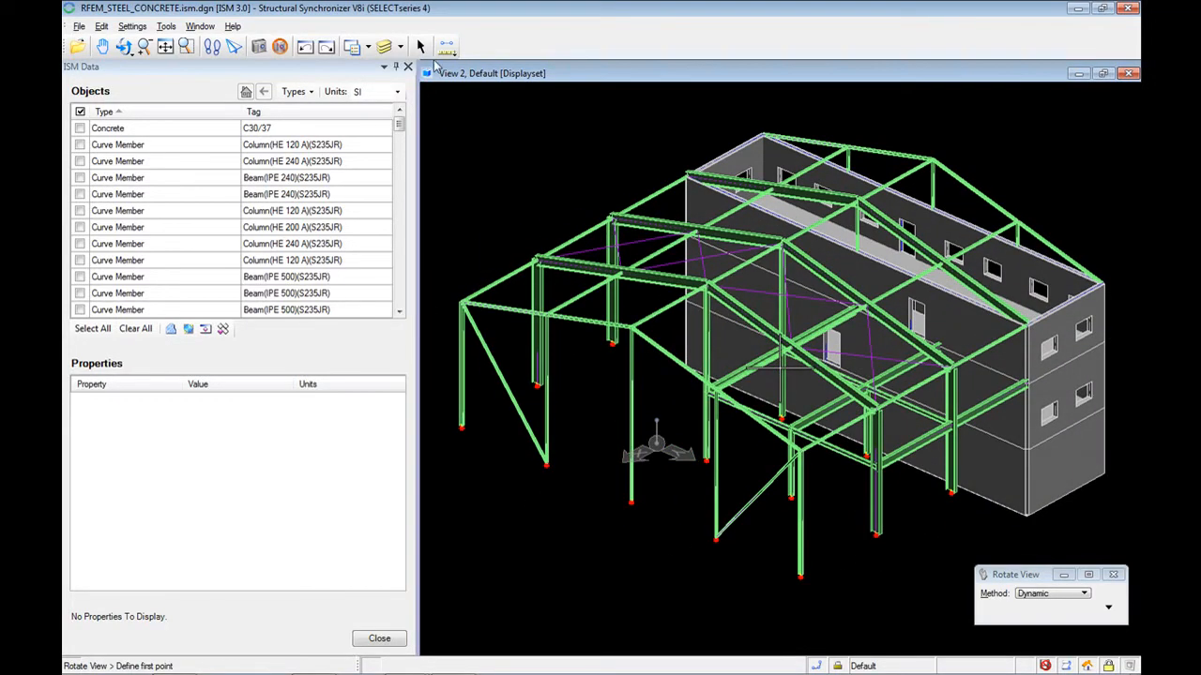
Examine the properties of a corner column, its adjacent diagonal member, the long ground-floor wall and a column base.
click(420, 46)
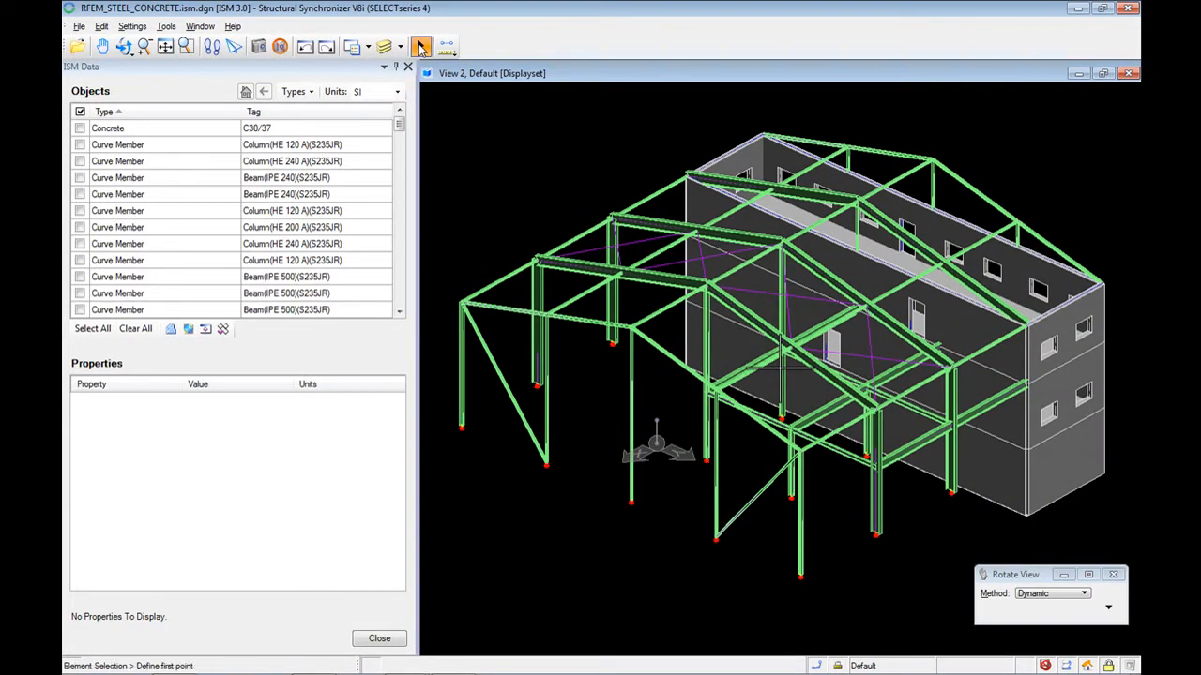
click(459, 381)
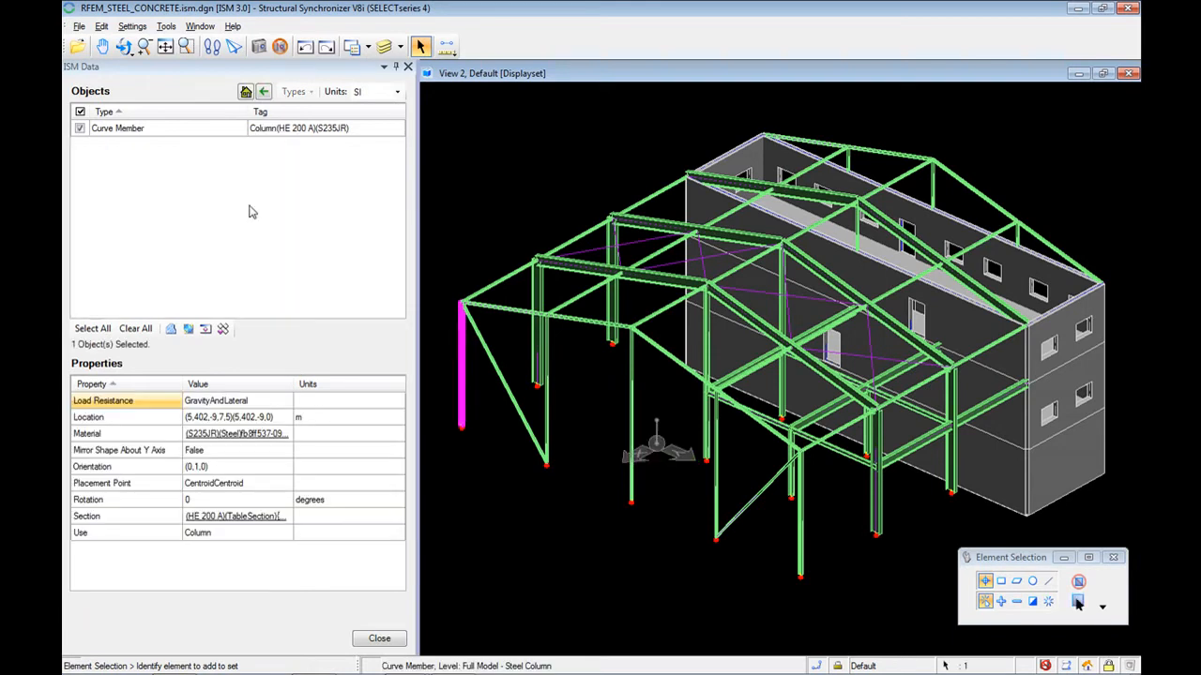
click(506, 392)
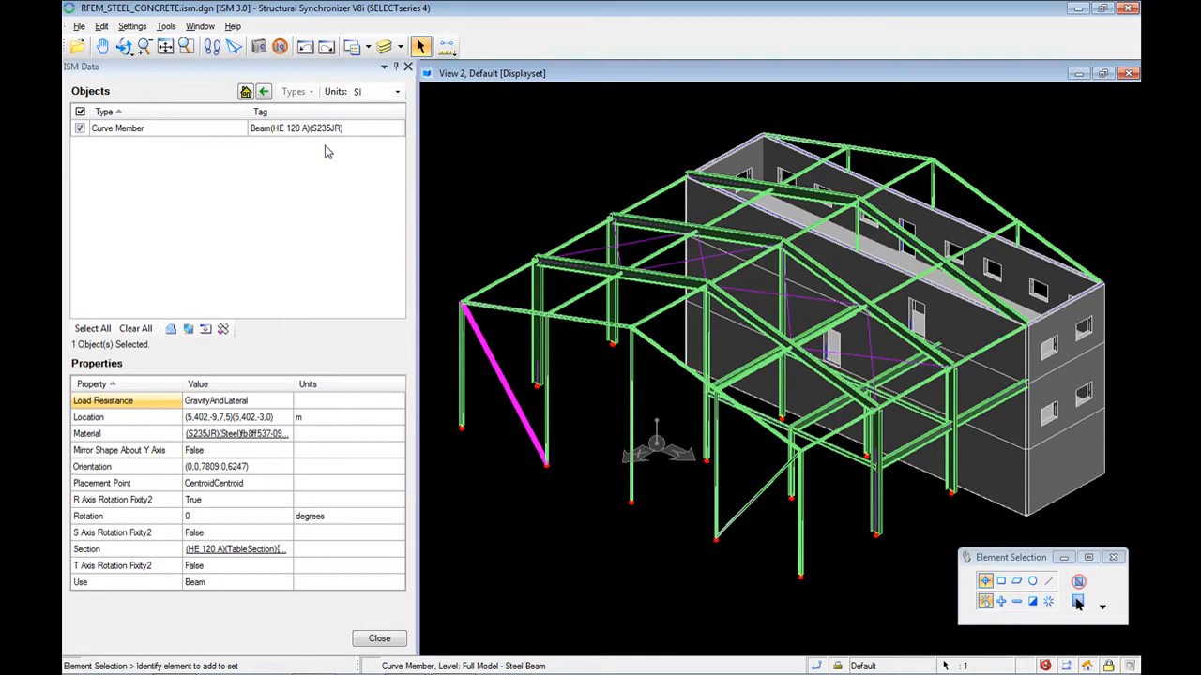
click(994, 497)
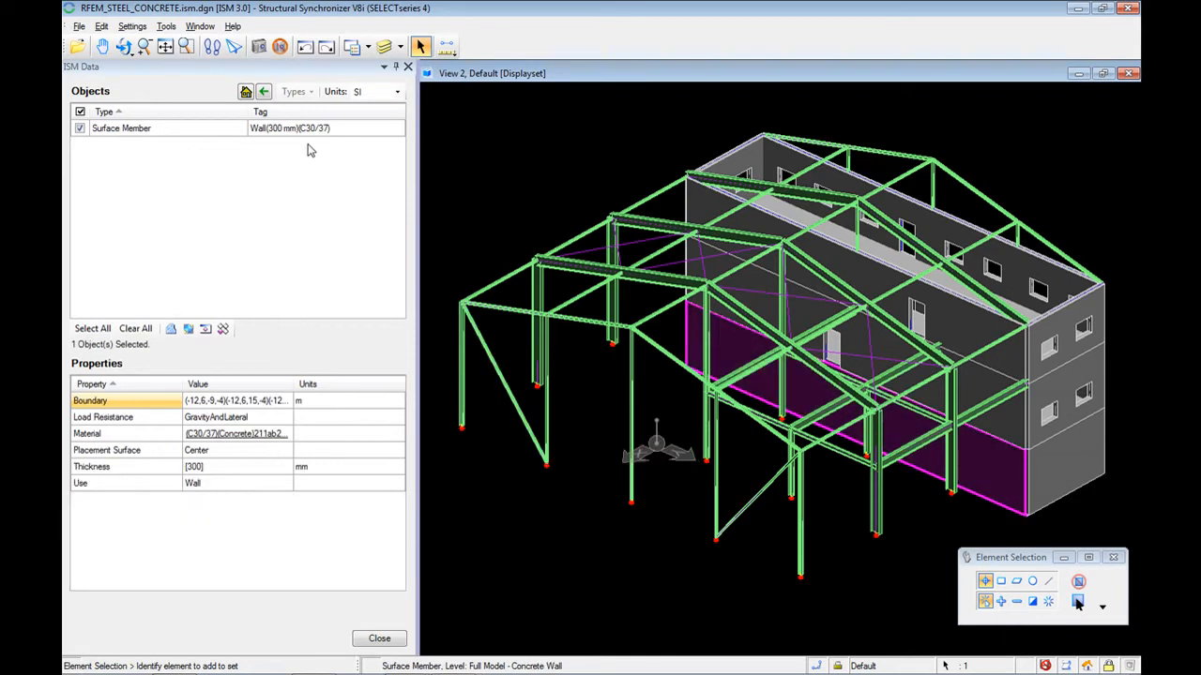
click(546, 465)
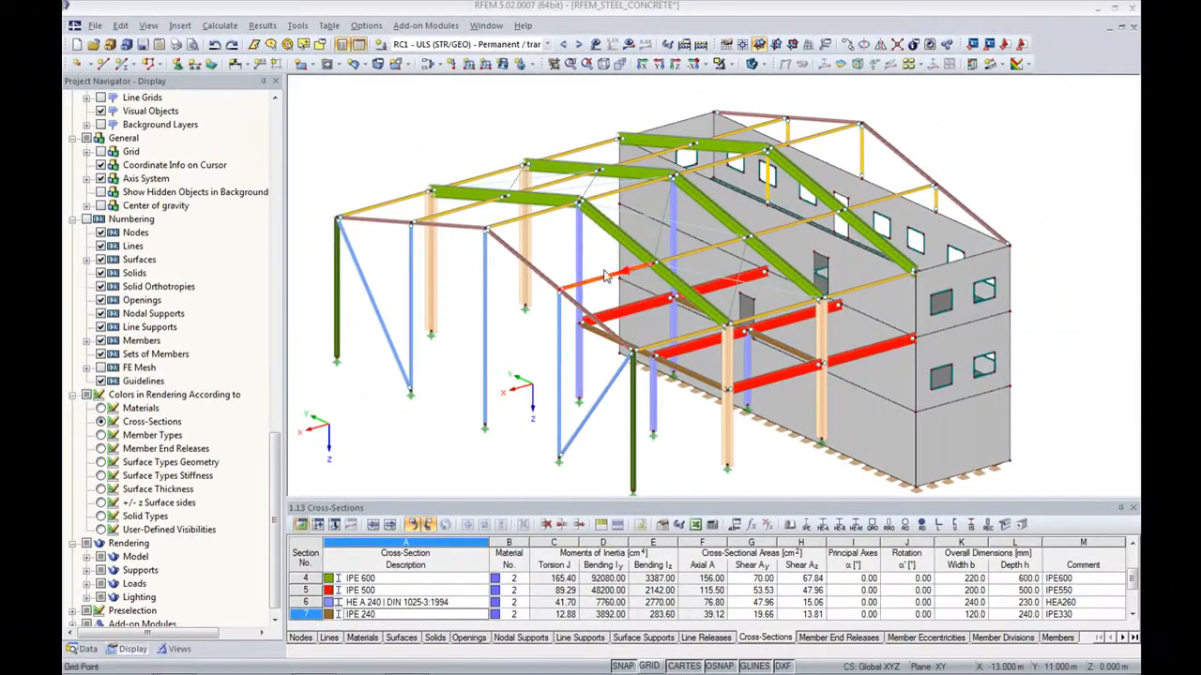
Switch to RFEM and delete the upper segment of the inner HE A 240 column beneath the first green rafter frame.
click(577, 258)
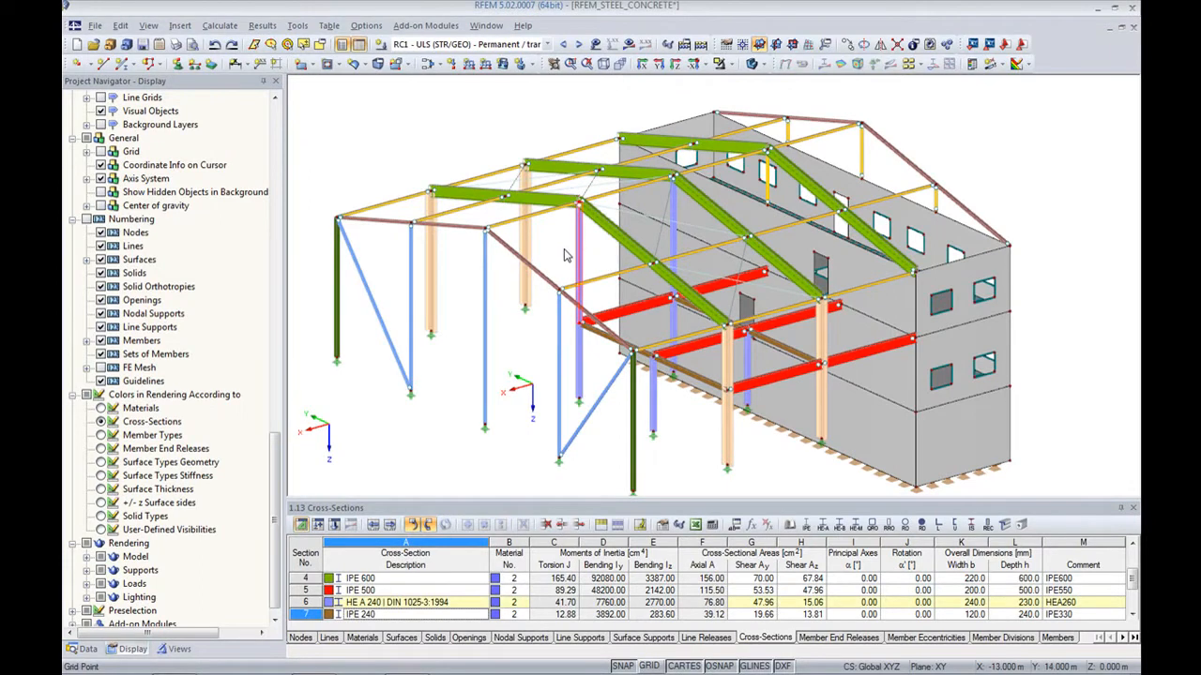
ctrl+middle_drag(665, 438, 524, 430)
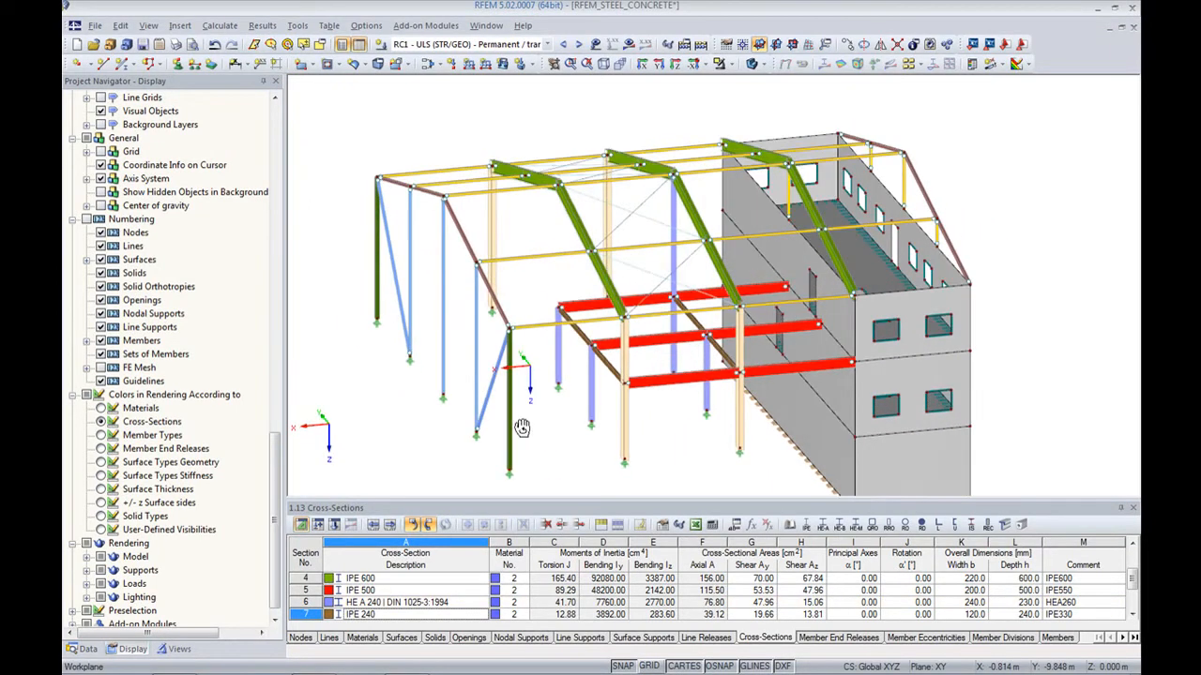
Add two crossed bracing members between the corner column and its neighbour in the near side wall, importing properties from an existing bracing member.
click(122, 63)
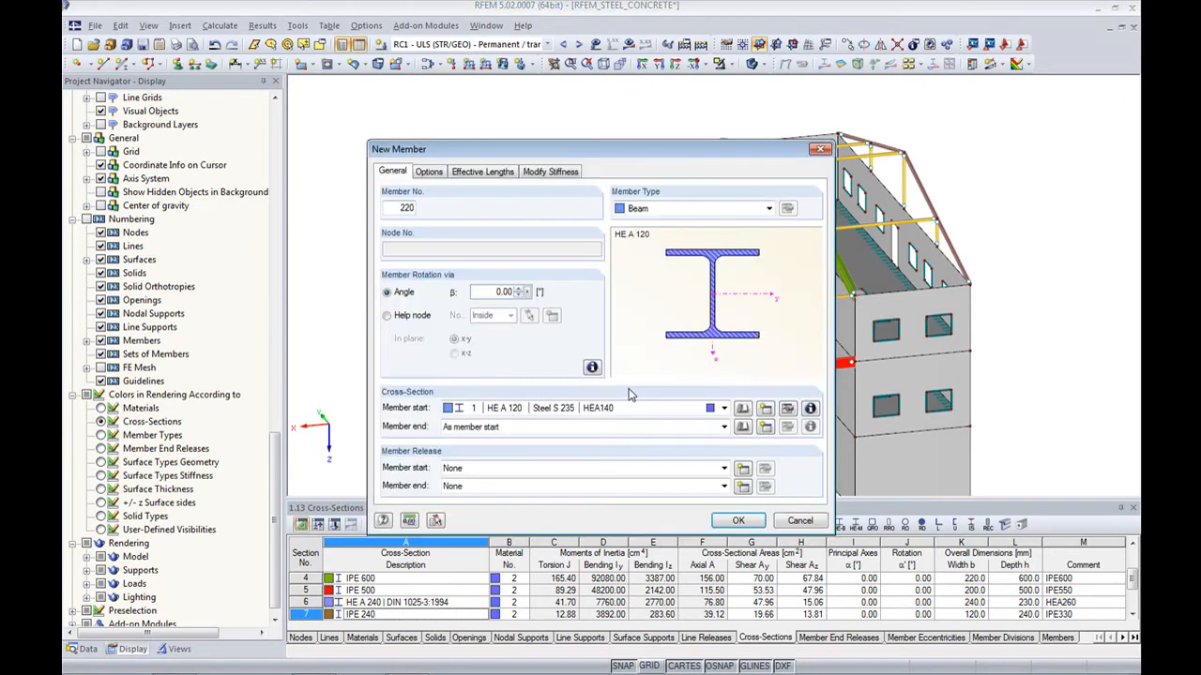
click(435, 521)
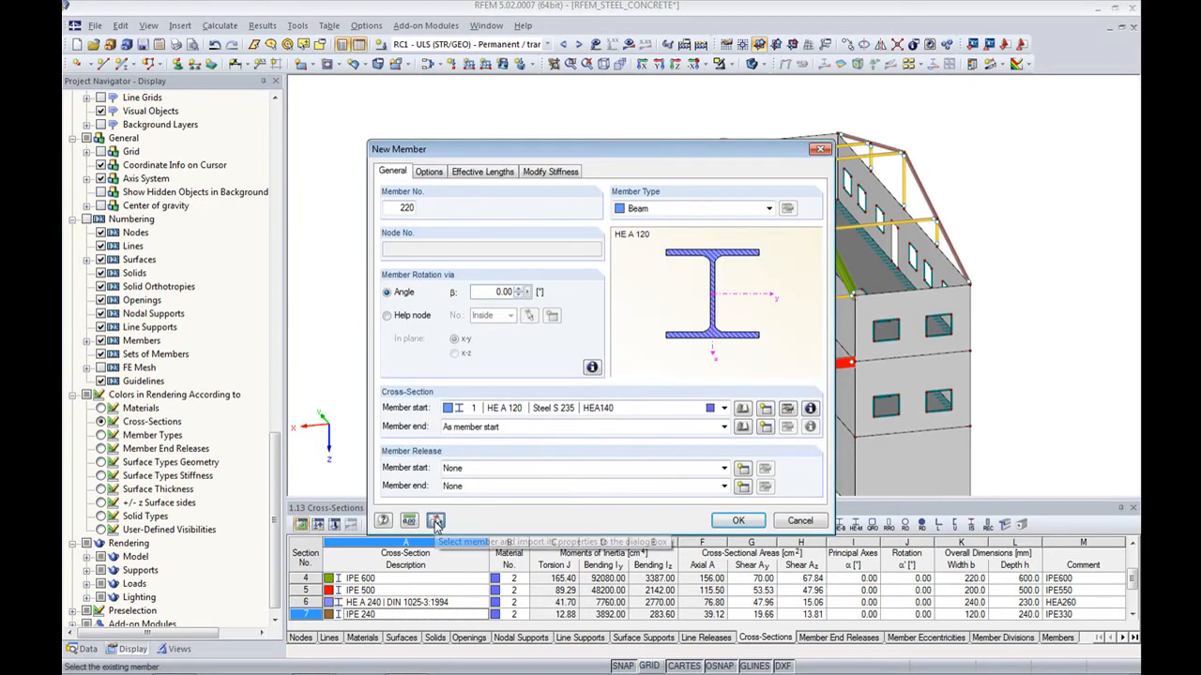
click(634, 235)
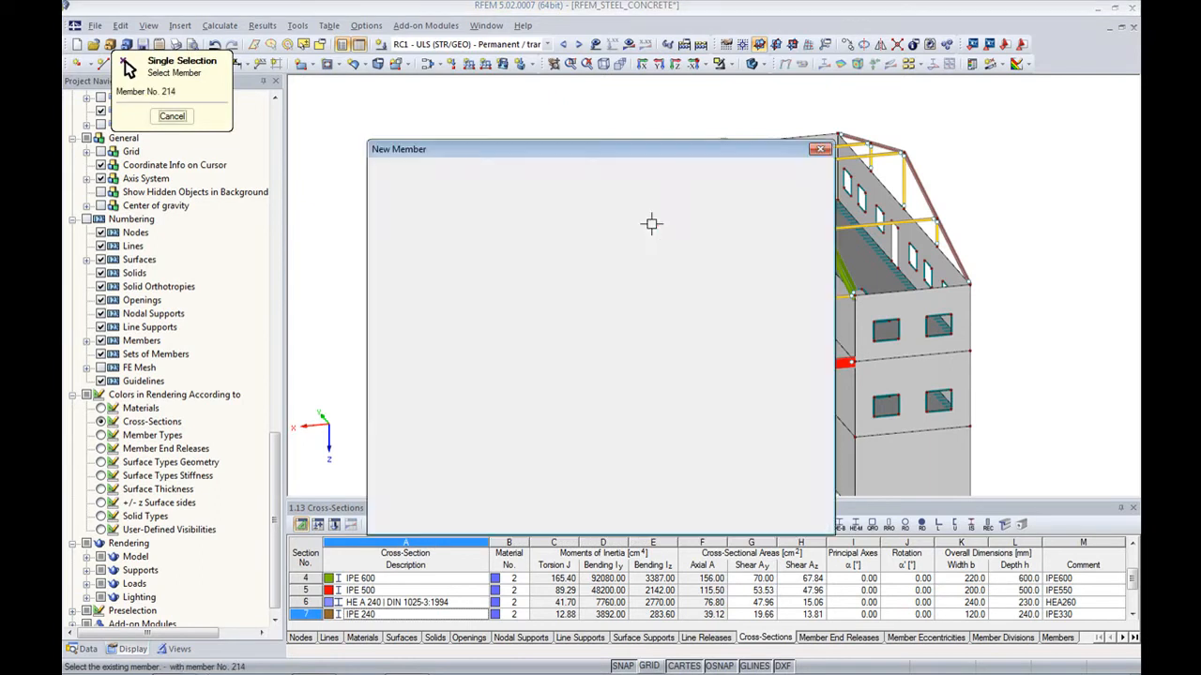
click(738, 522)
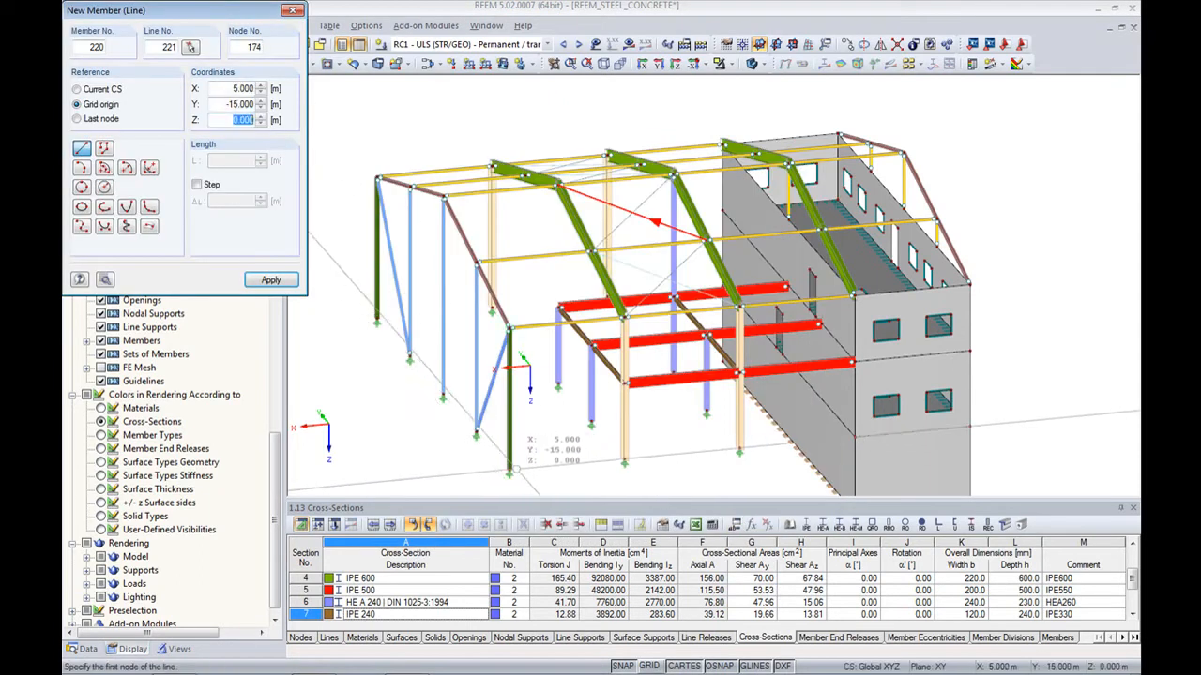
click(509, 471)
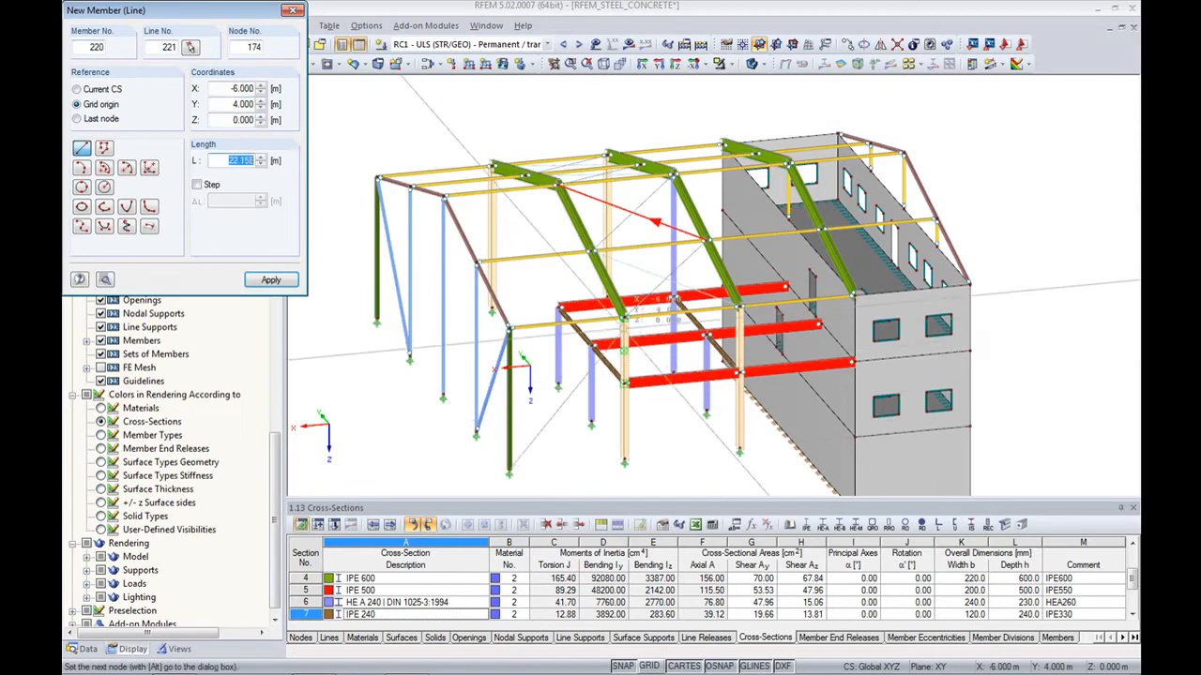
click(624, 320)
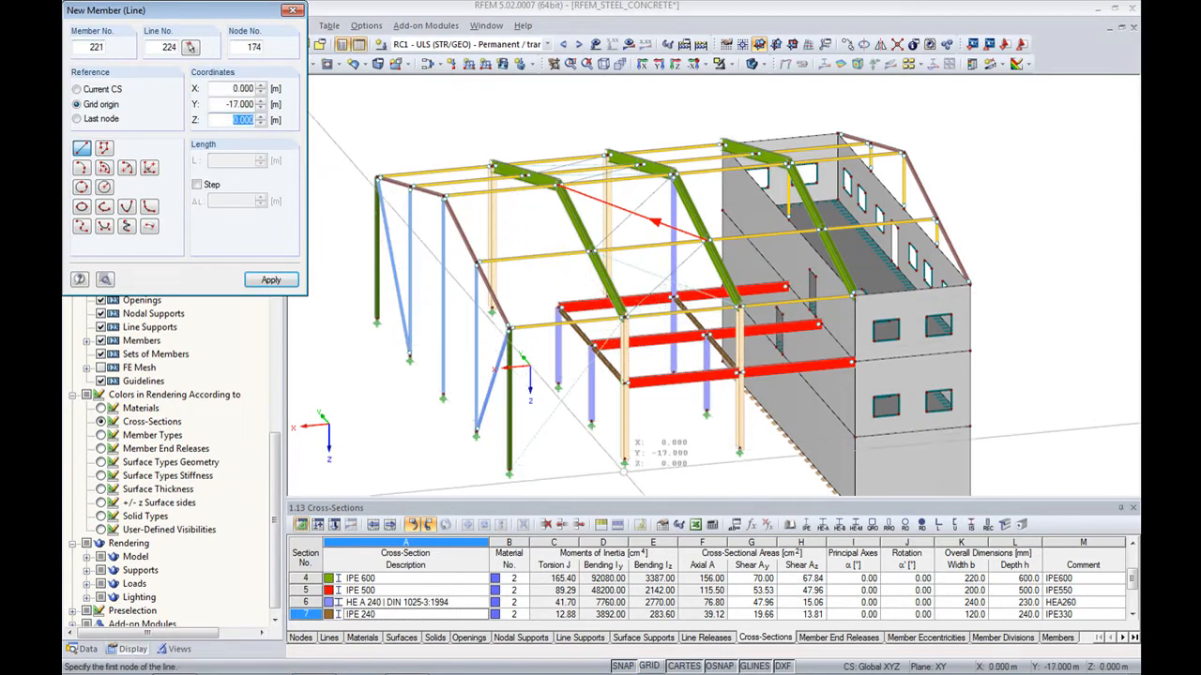
click(623, 463)
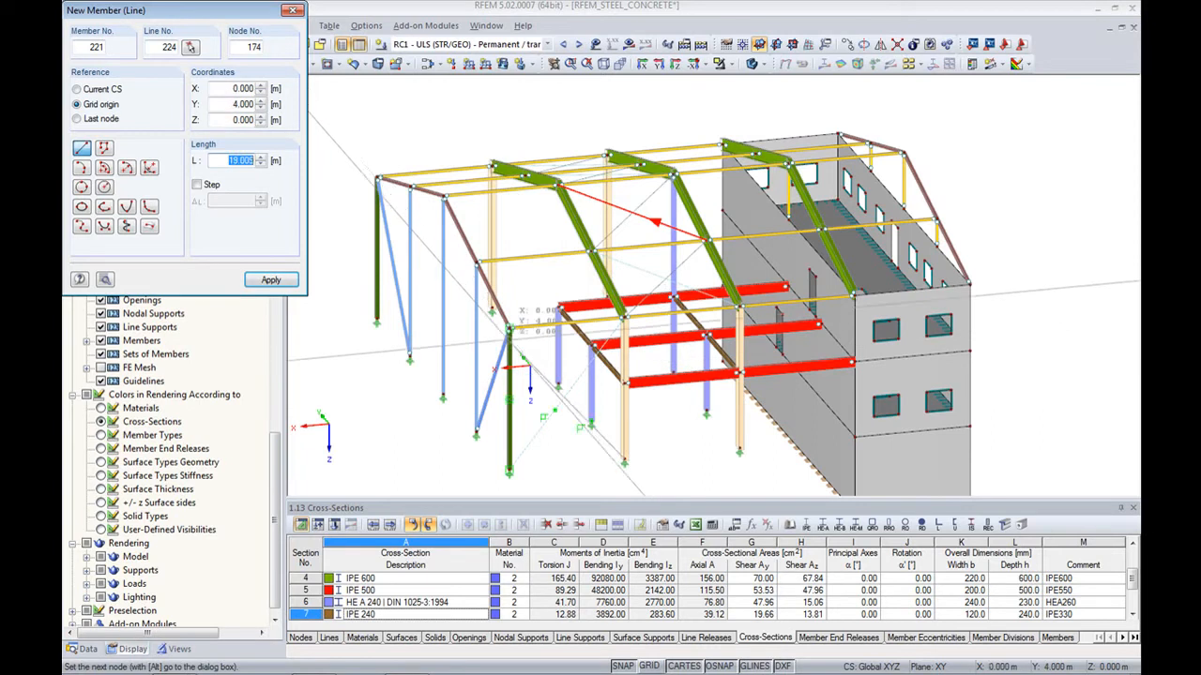
click(509, 328)
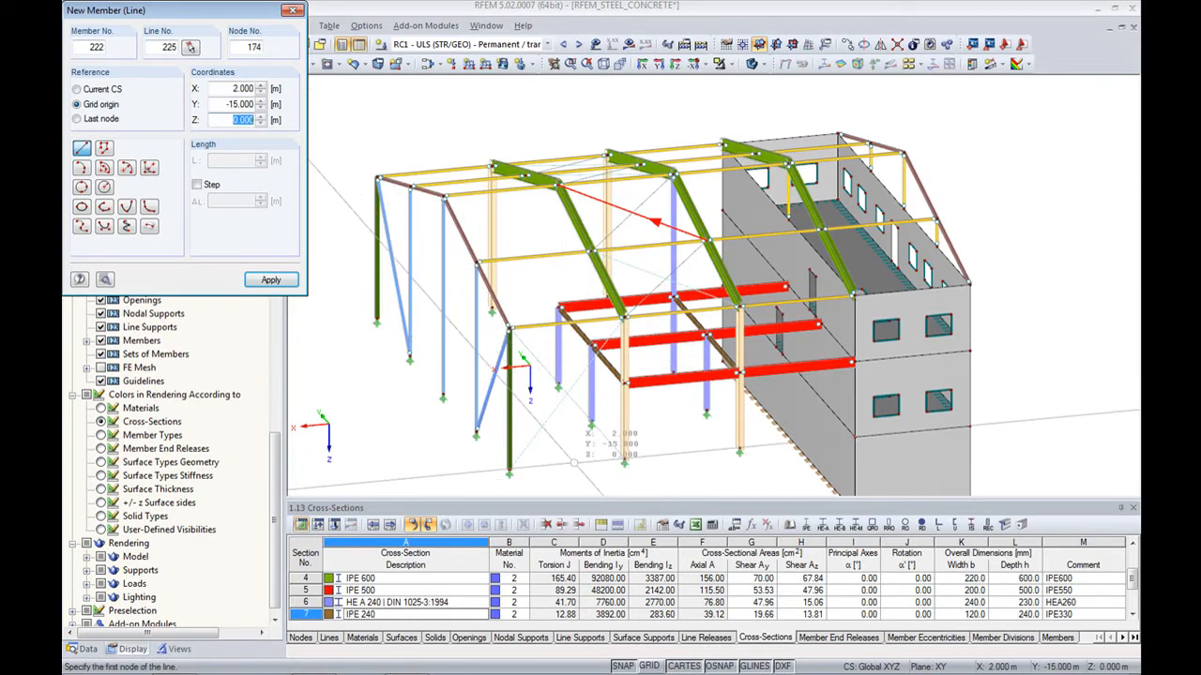
key(Escape)
Copy the two crossed bracing members to the matching end bay of the opposite side wall.
ctrl+middle_drag(573, 457, 514, 487)
click(531, 421)
ctrl+click(509, 429)
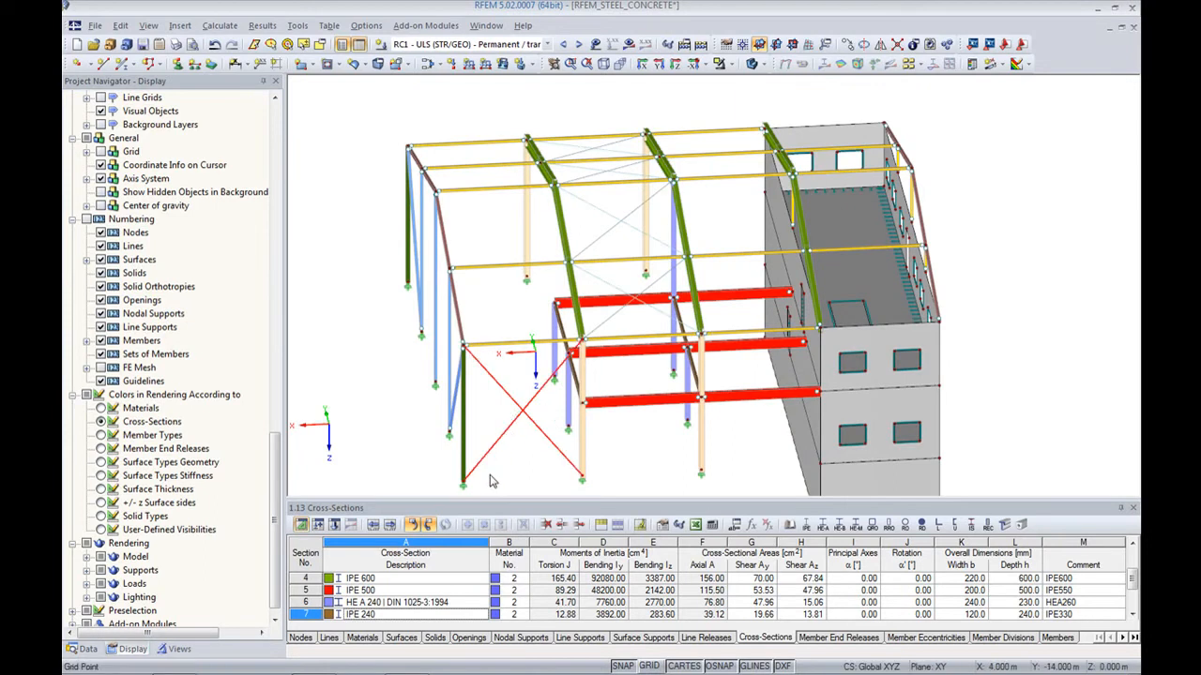
double_click(565, 460)
ctrl+drag(565, 457, 526, 280)
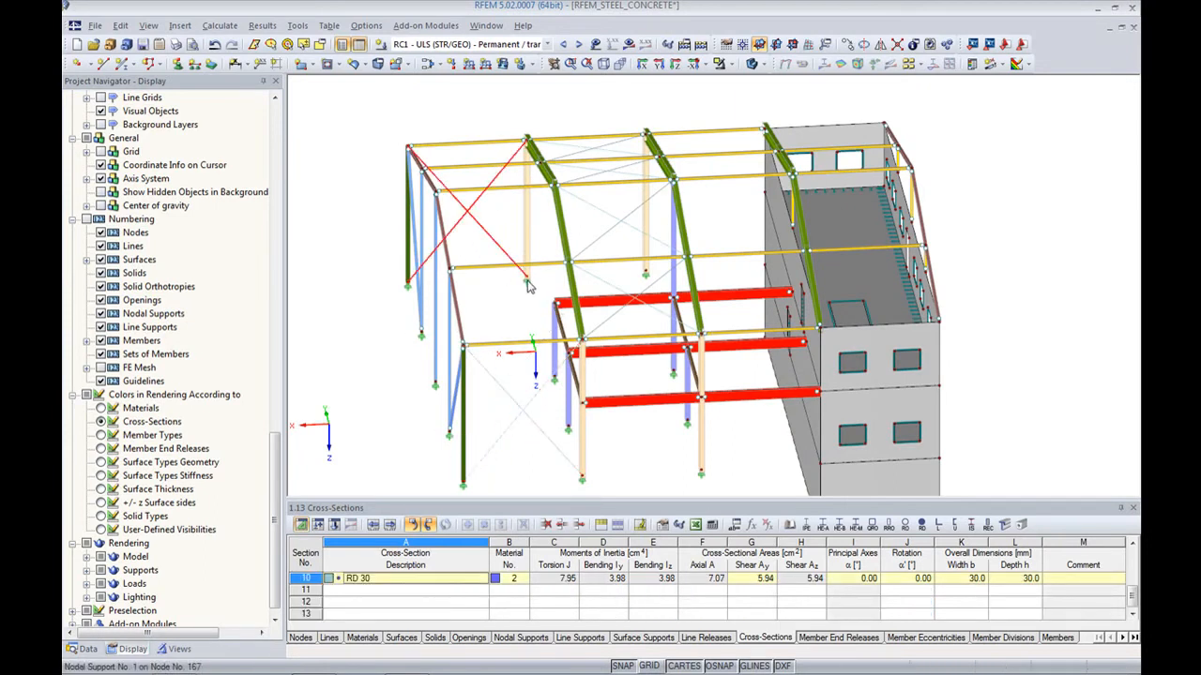
Export the modified model in Bentley ISM format, updating the existing RFEM_STEEL_CONCRETE.ism.dgn file.
ctrl+middle_drag(496, 426, 738, 422)
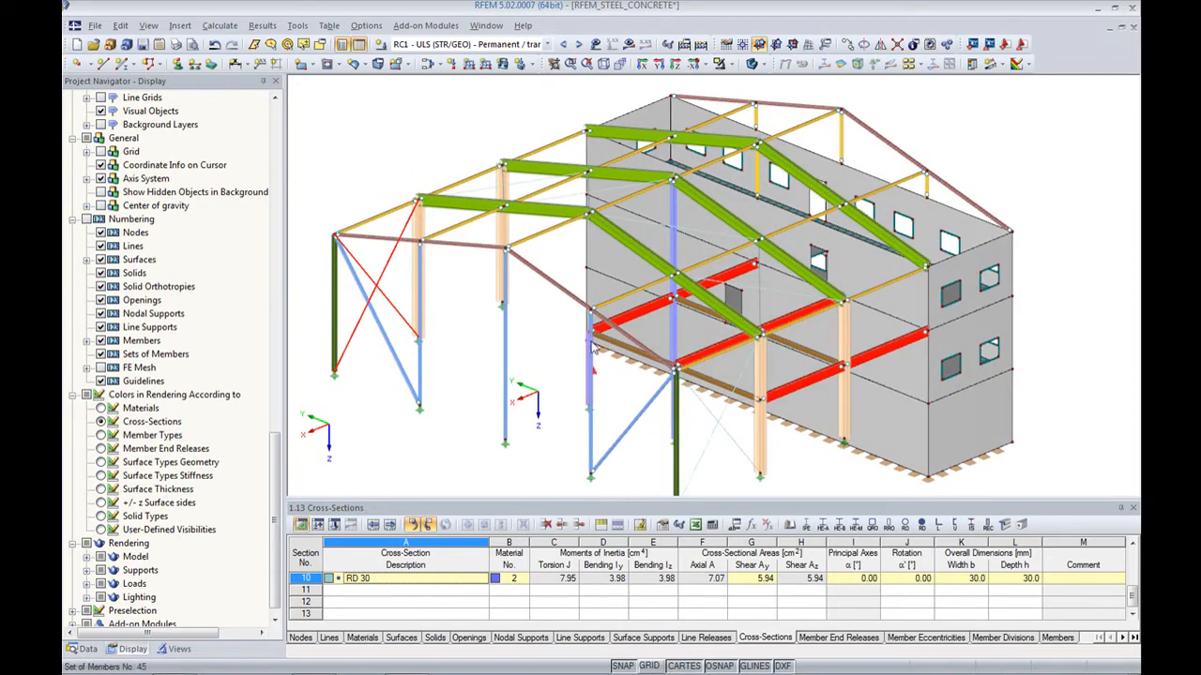
click(95, 25)
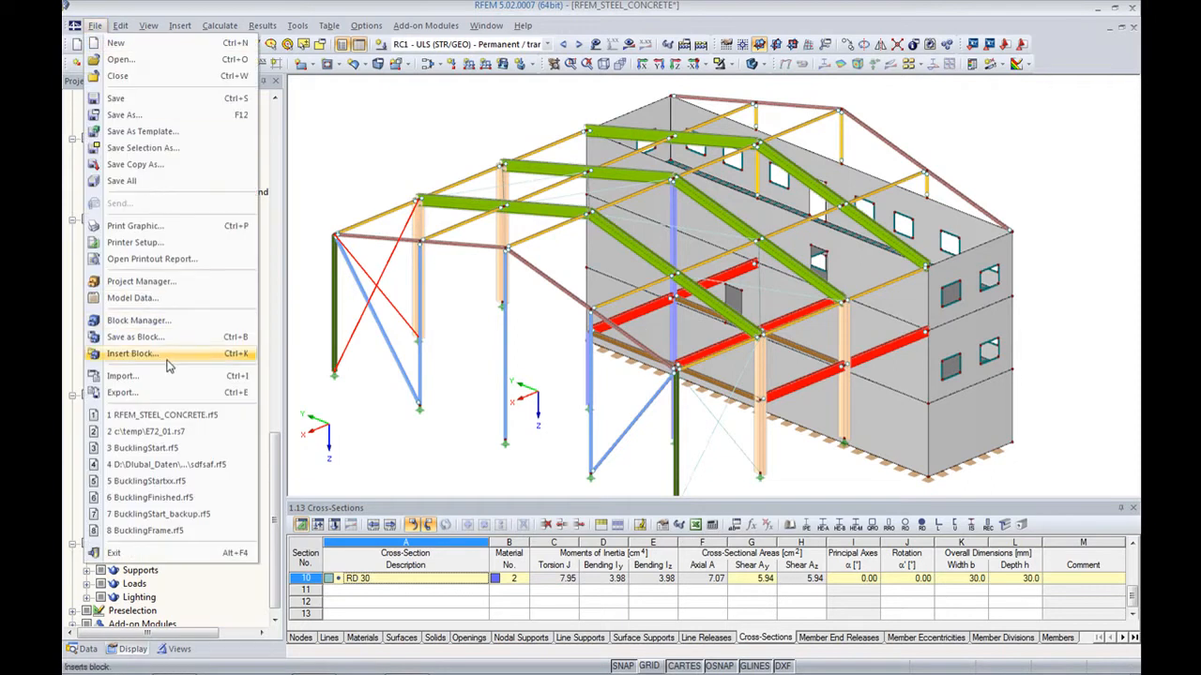
click(169, 393)
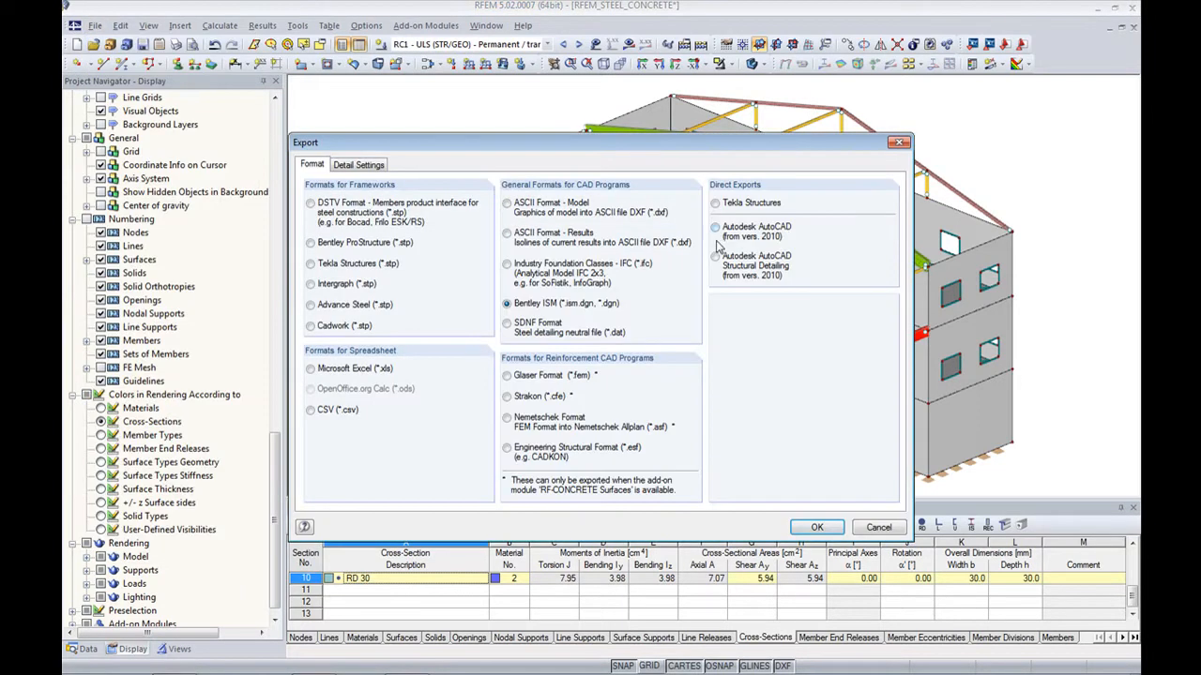
click(817, 528)
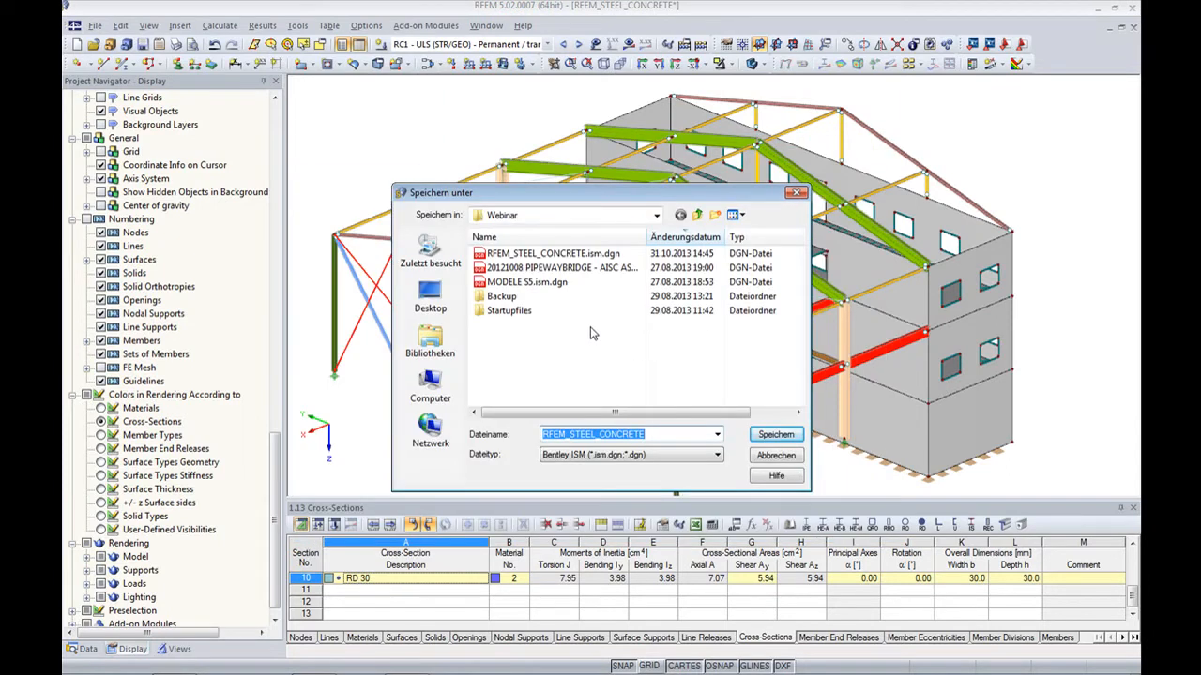
click(589, 256)
click(777, 436)
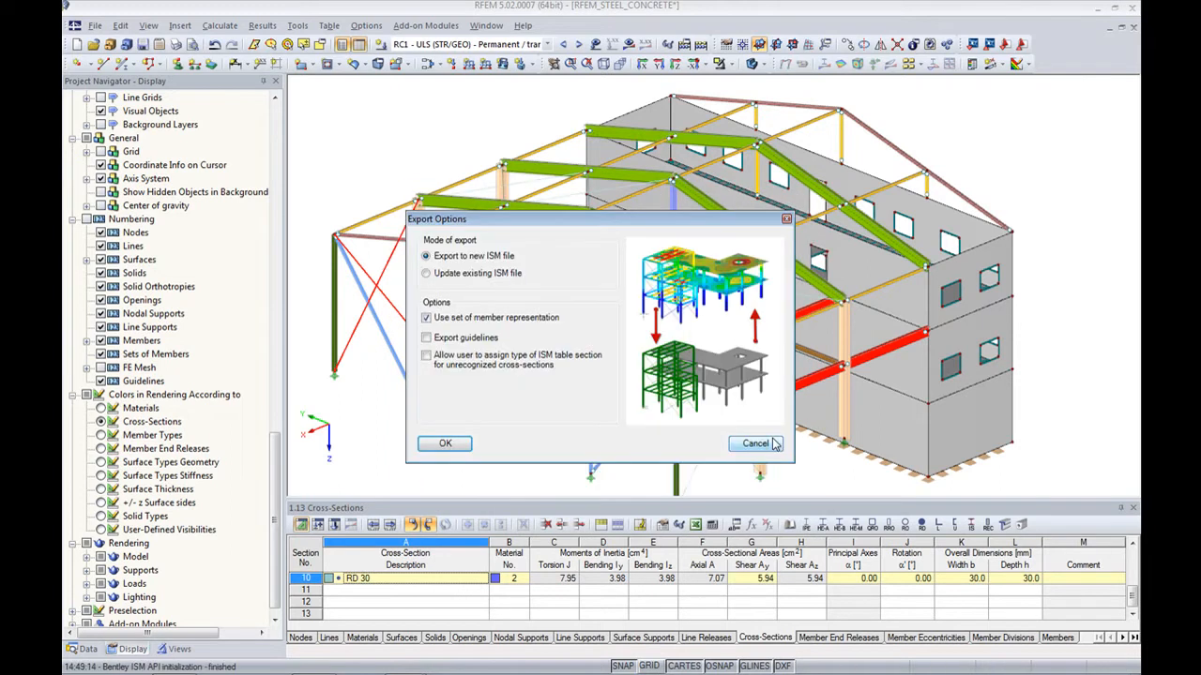
click(460, 280)
click(455, 448)
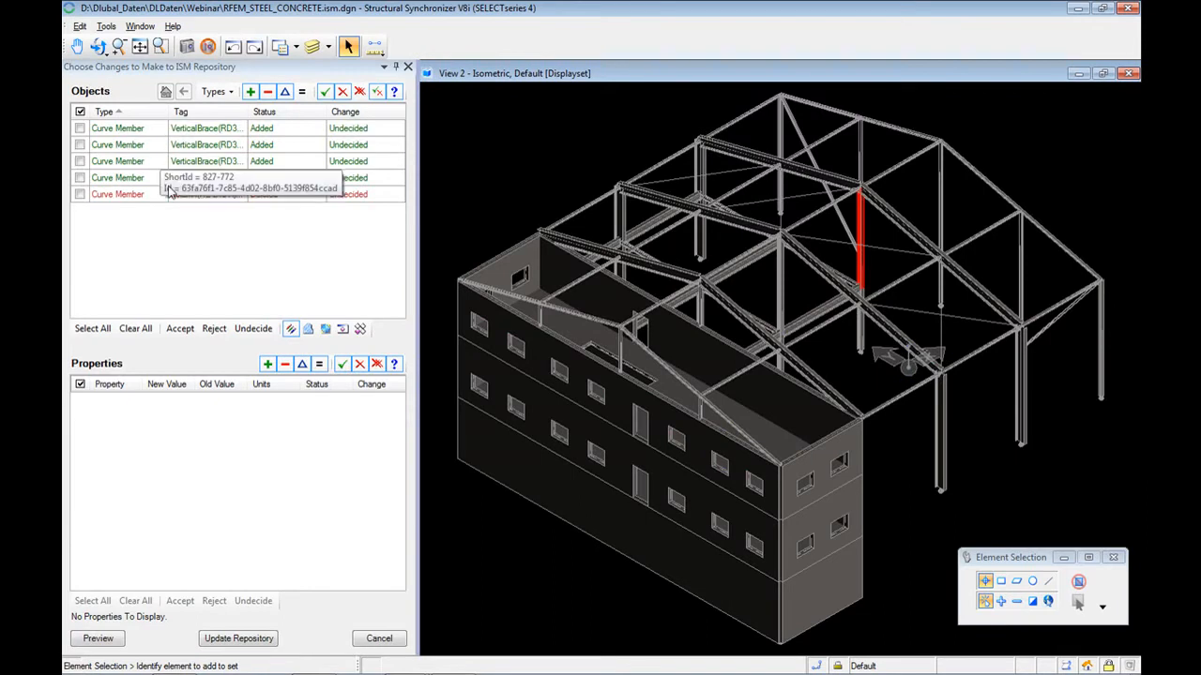
Accept all listed object changes for the ISM repository and preview the result.
click(92, 328)
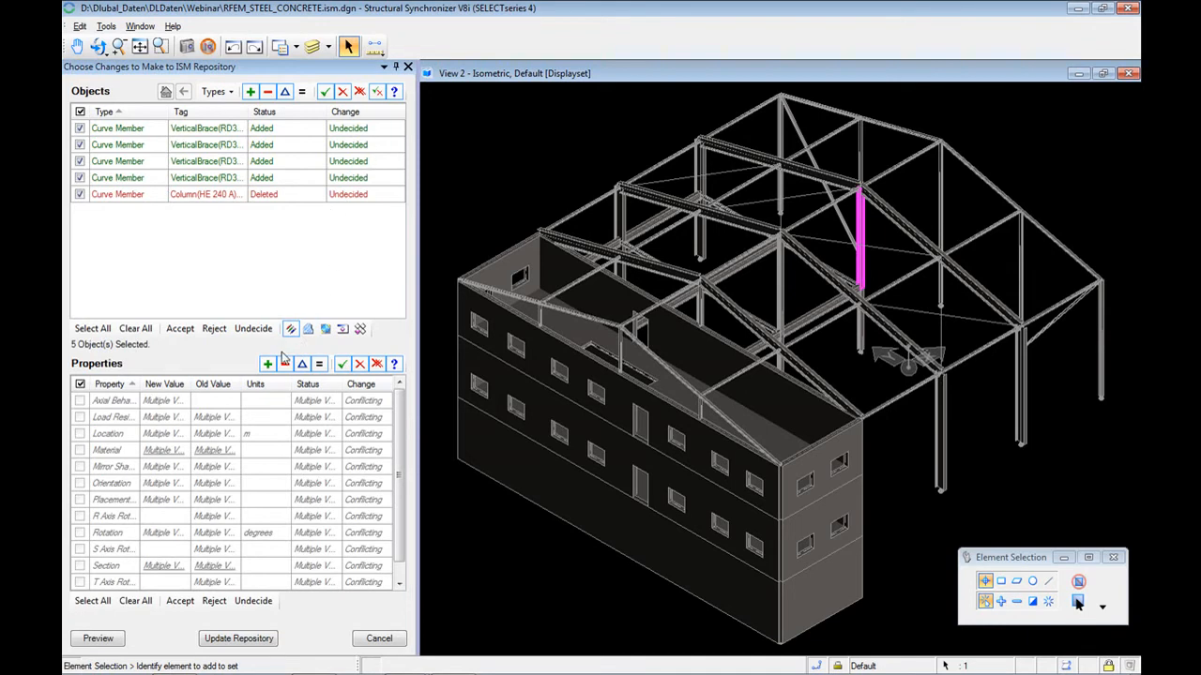
click(180, 329)
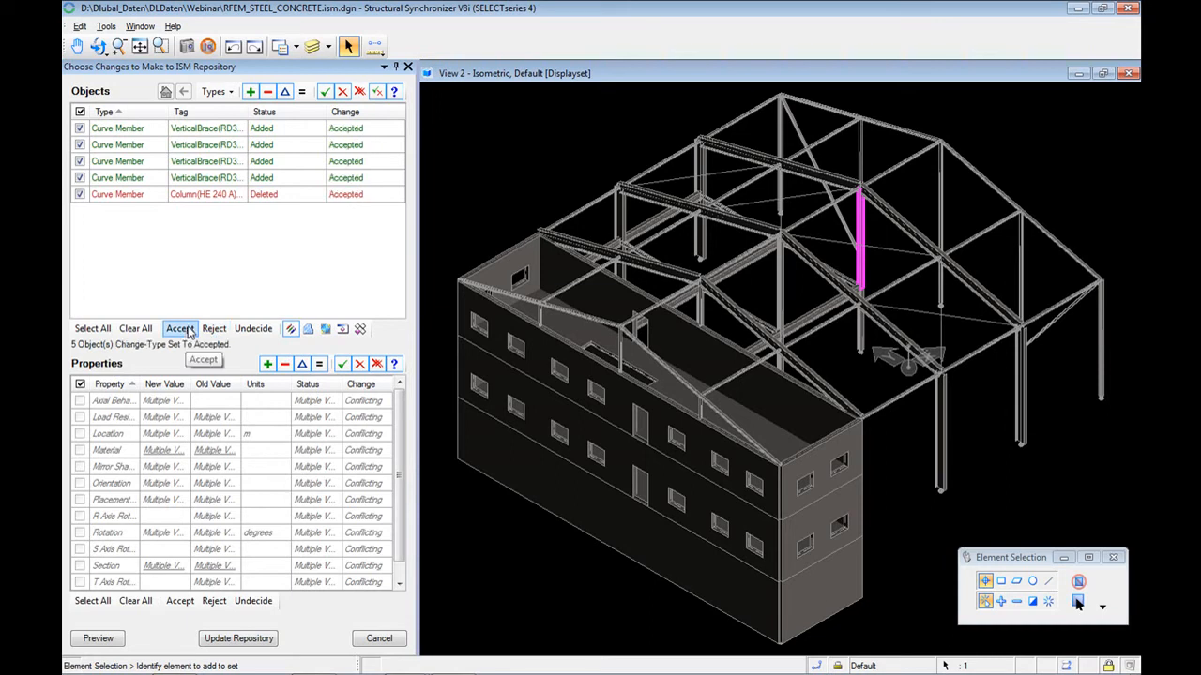
click(96, 639)
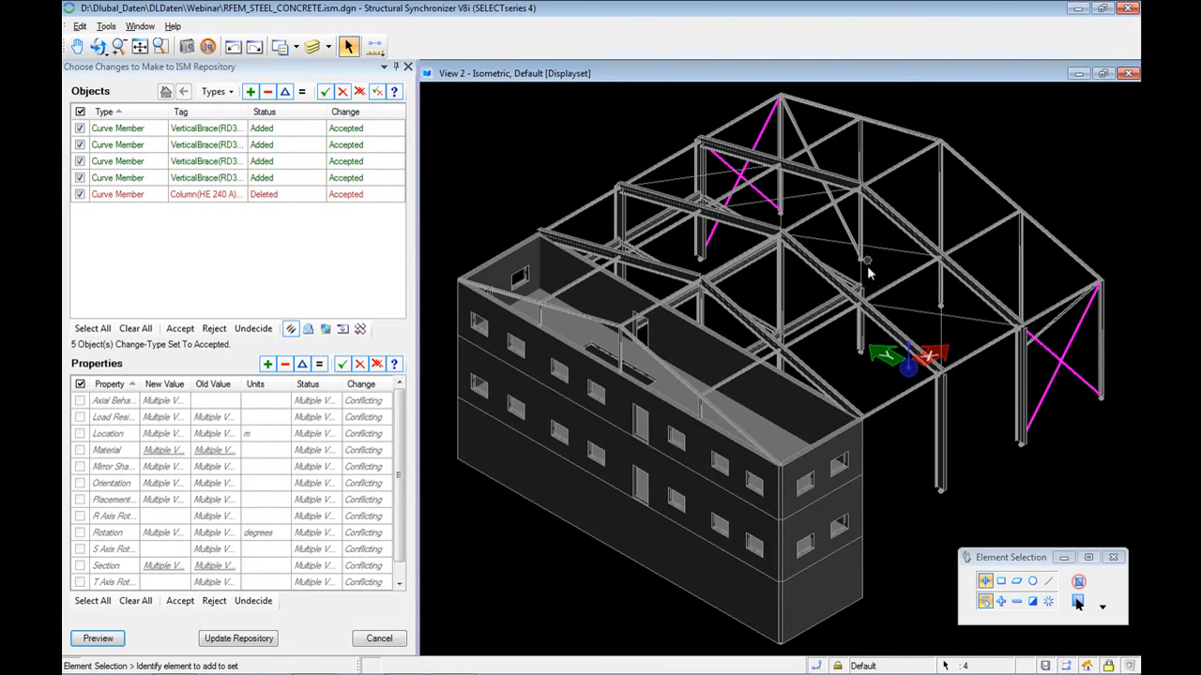
Update the ISM repository with a change description stating the added bracing and the removed column.
click(266, 644)
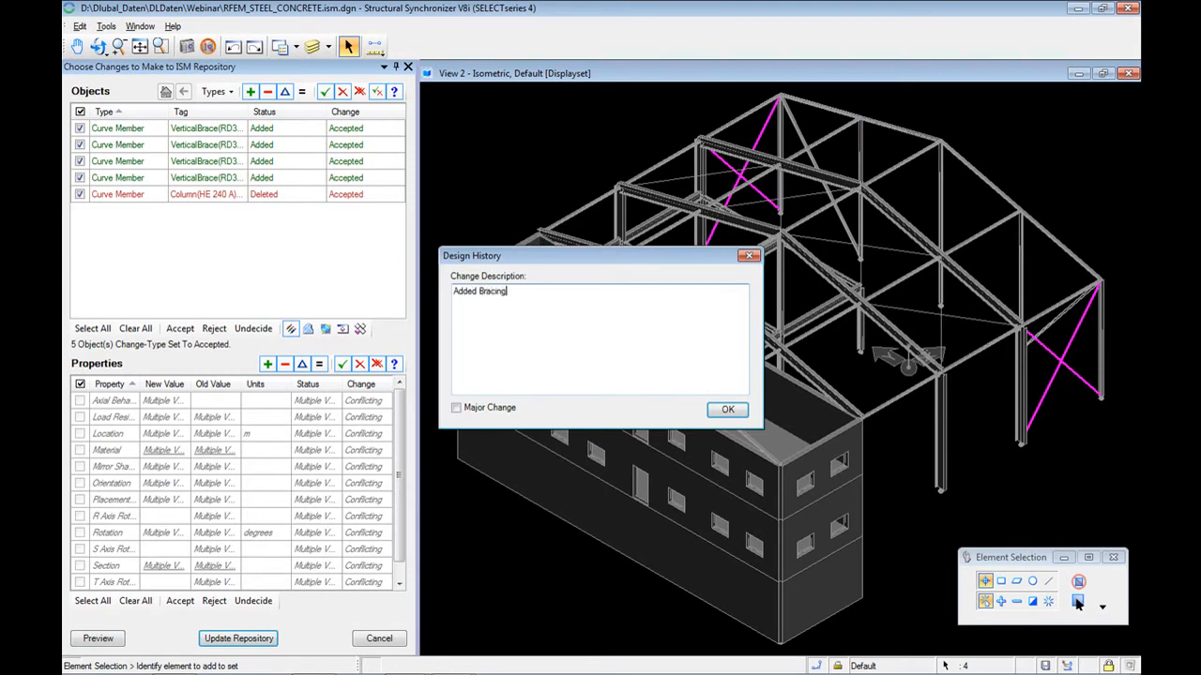
text(emoved Column)
click(727, 409)
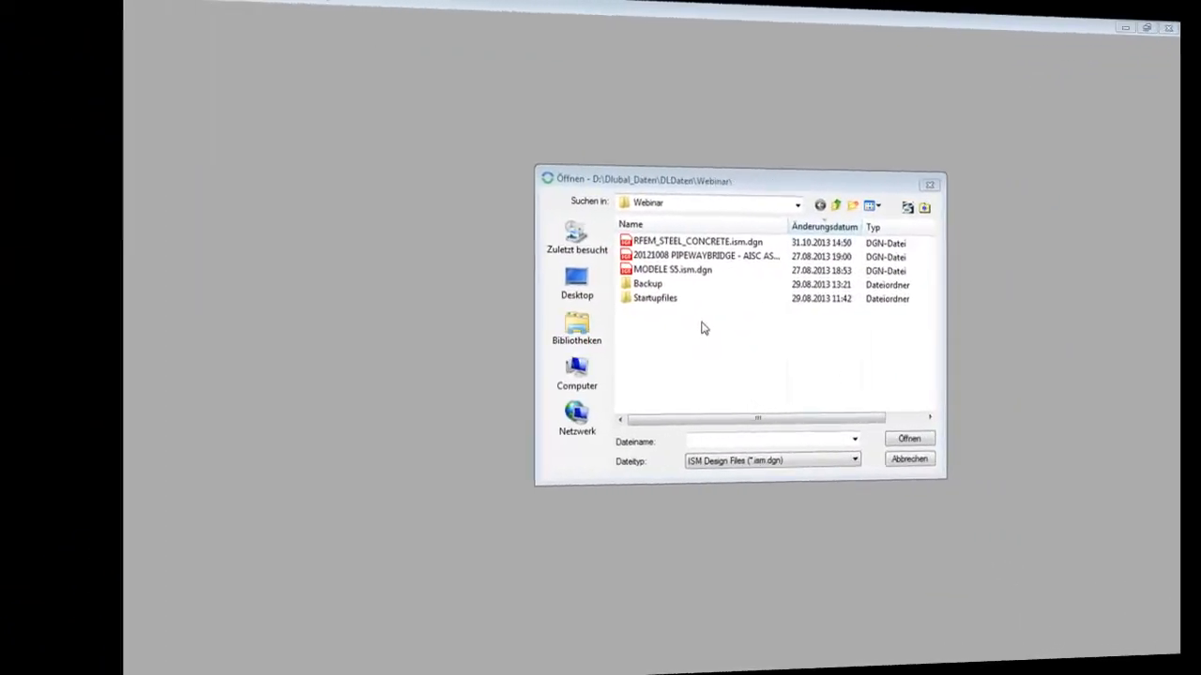
Open MODELE S5.ism.dgn in Structural Synchronizer and examine its steel and concrete structure from a rotated view.
double_click(606, 270)
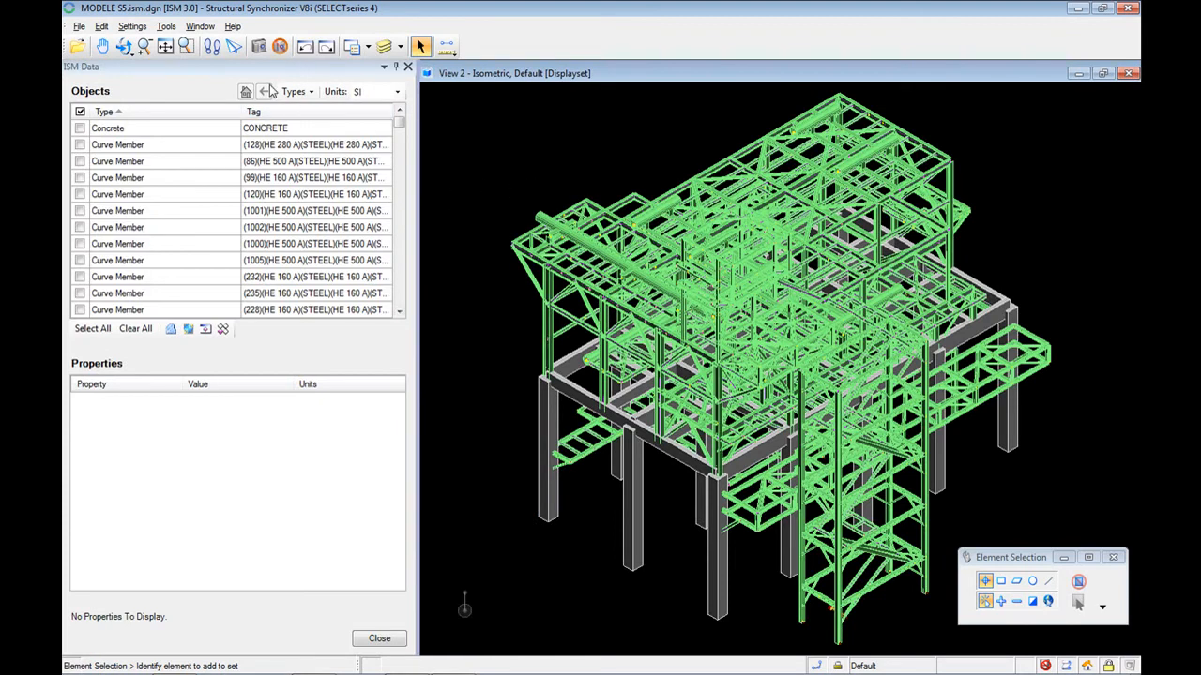
click(122, 46)
drag(494, 408, 520, 373)
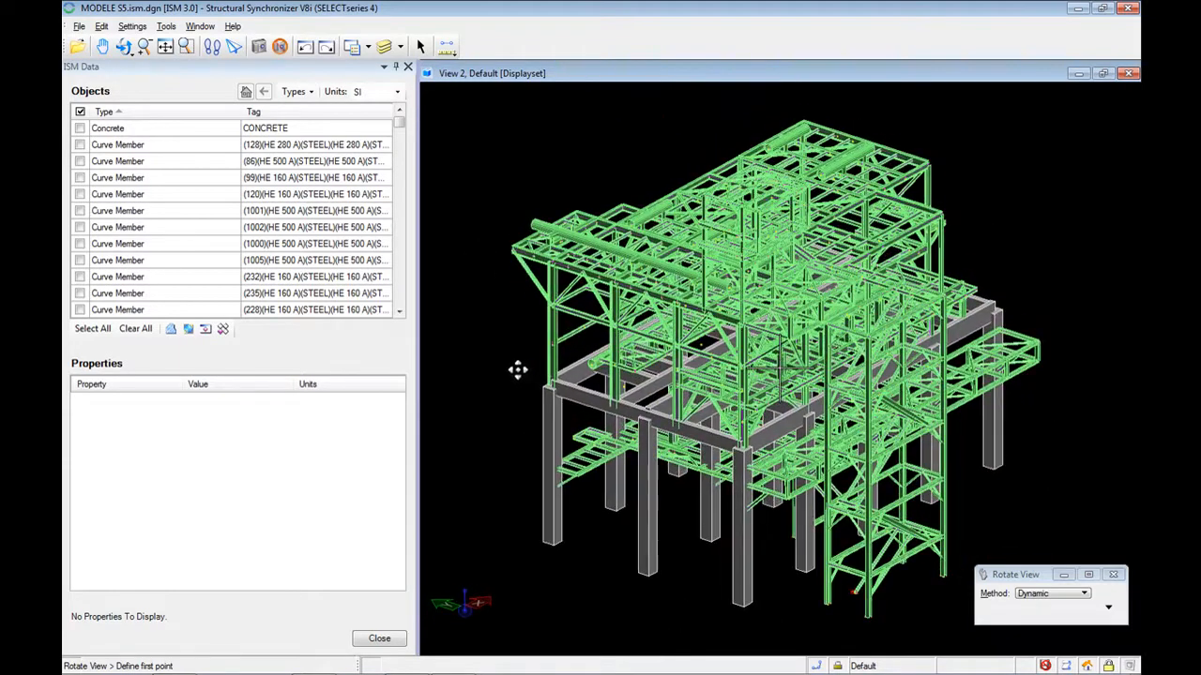
key(Escape)
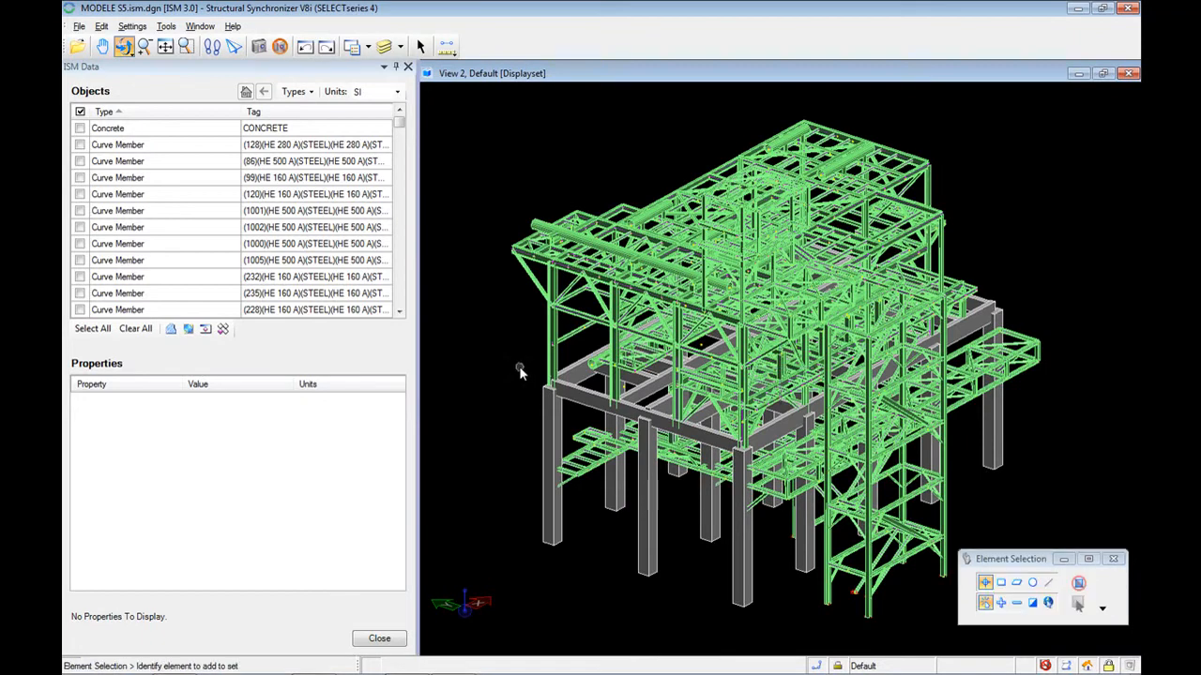
Switch to RFEM and start a Bentley ISM import of the file MODELE S5.ism.dgn.
key(alt+Tab)
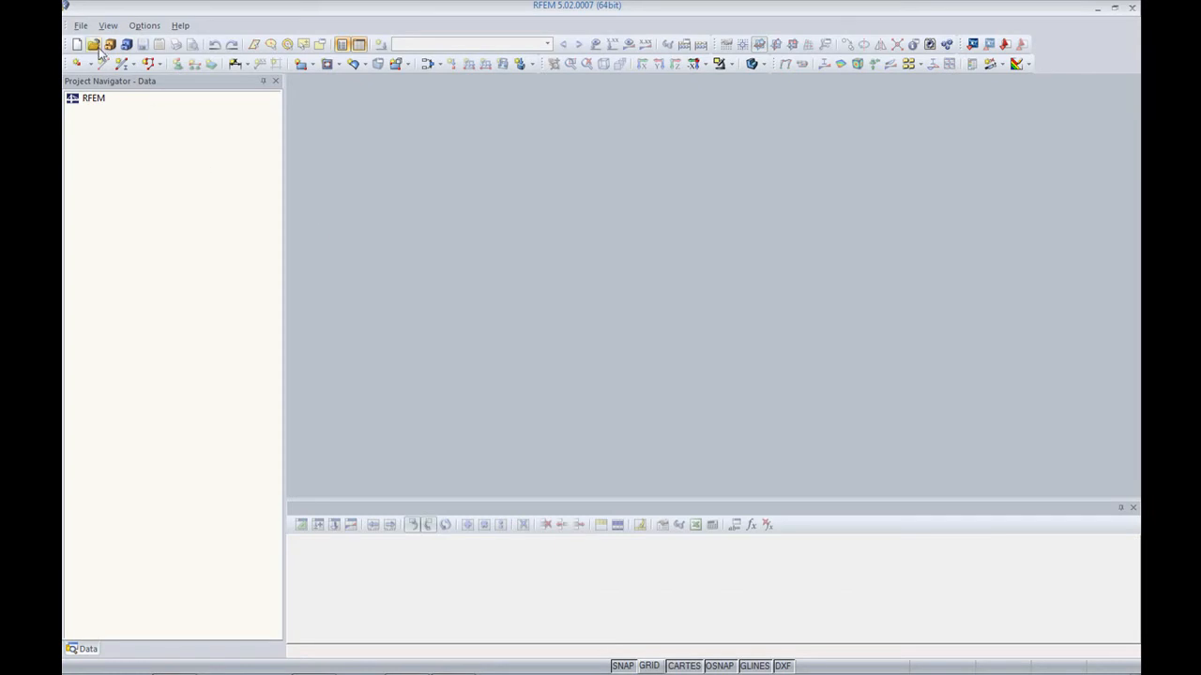
click(82, 26)
click(107, 126)
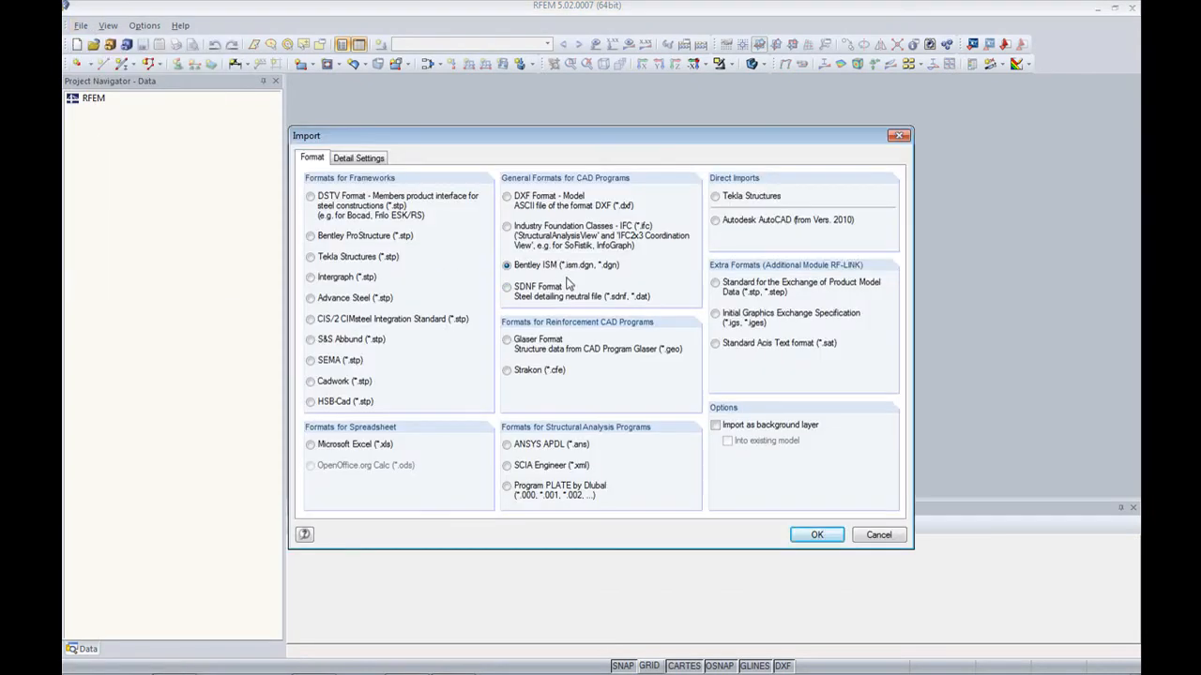
click(815, 535)
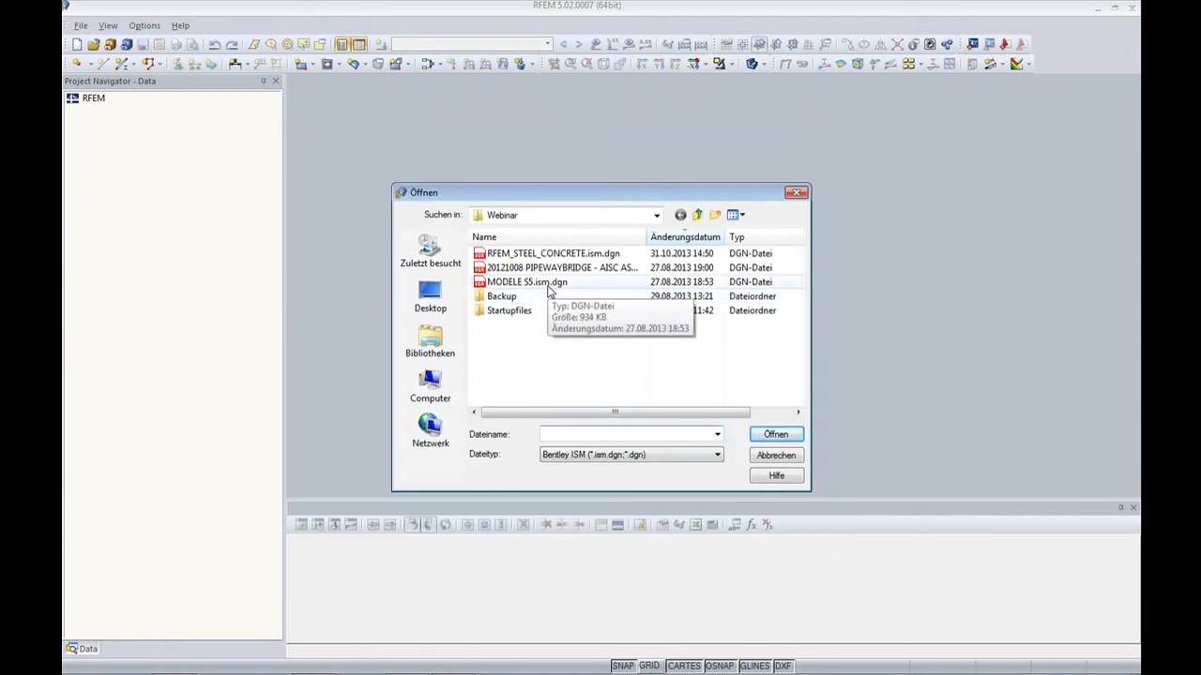
click(549, 285)
click(764, 435)
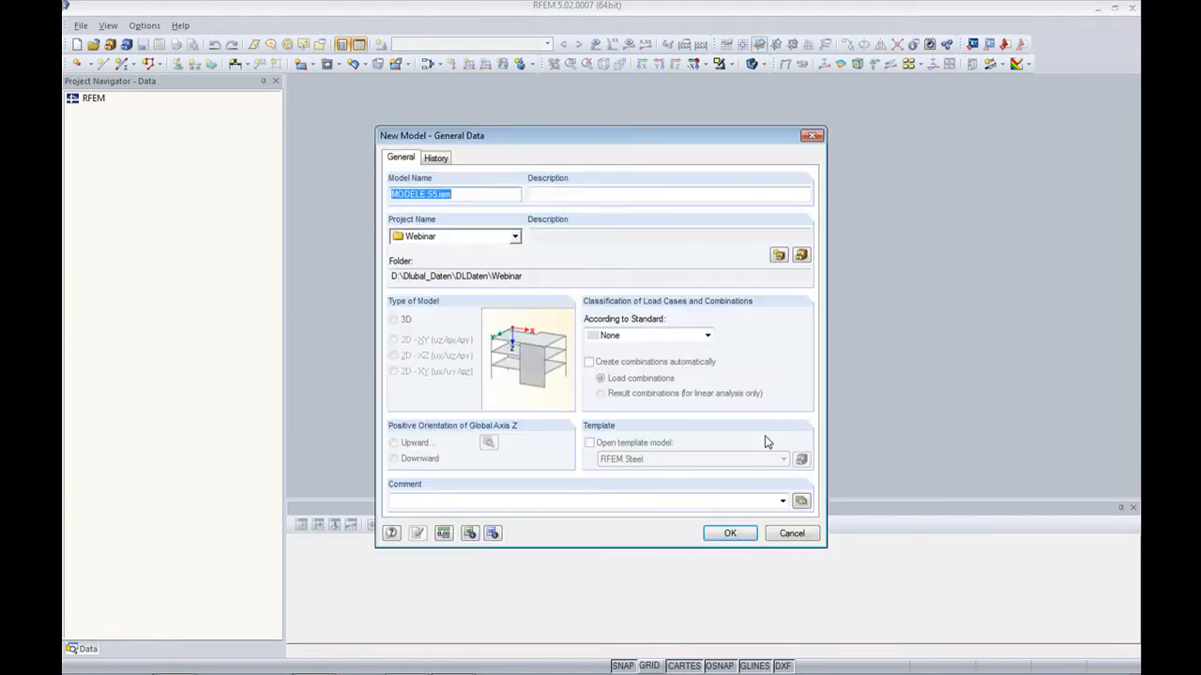
Name the new model MODELE S5_import.ism and import the analytical model as a new model without guidelines.
click(470, 195)
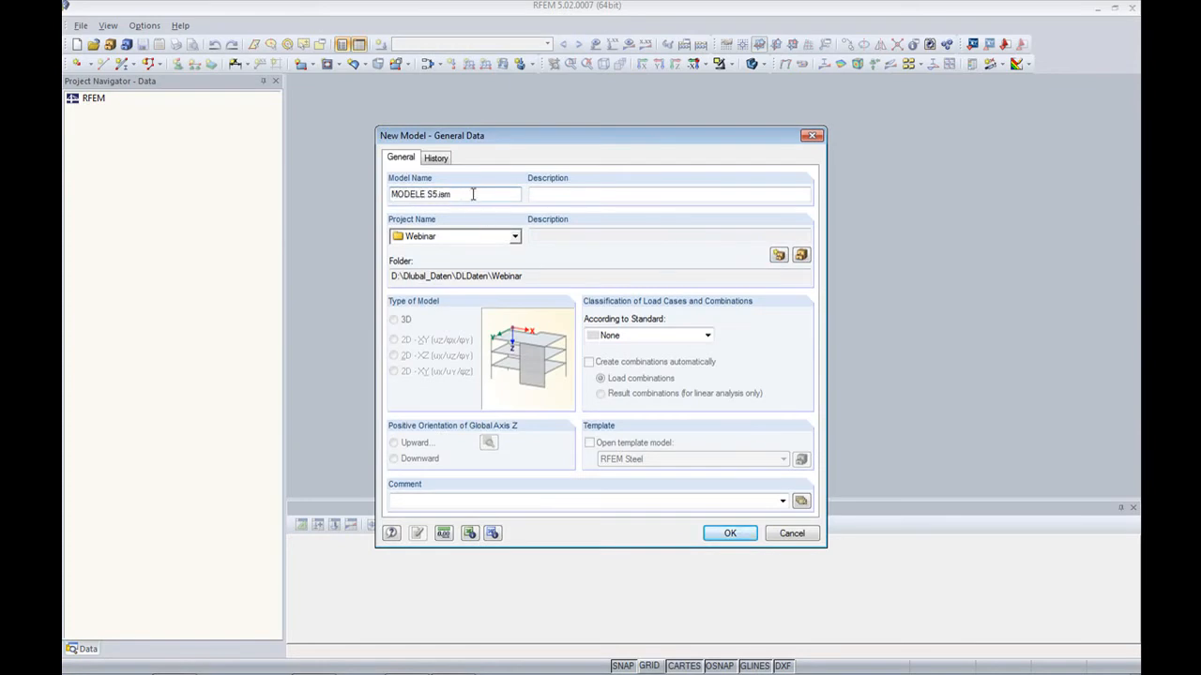
text(_import)
click(727, 533)
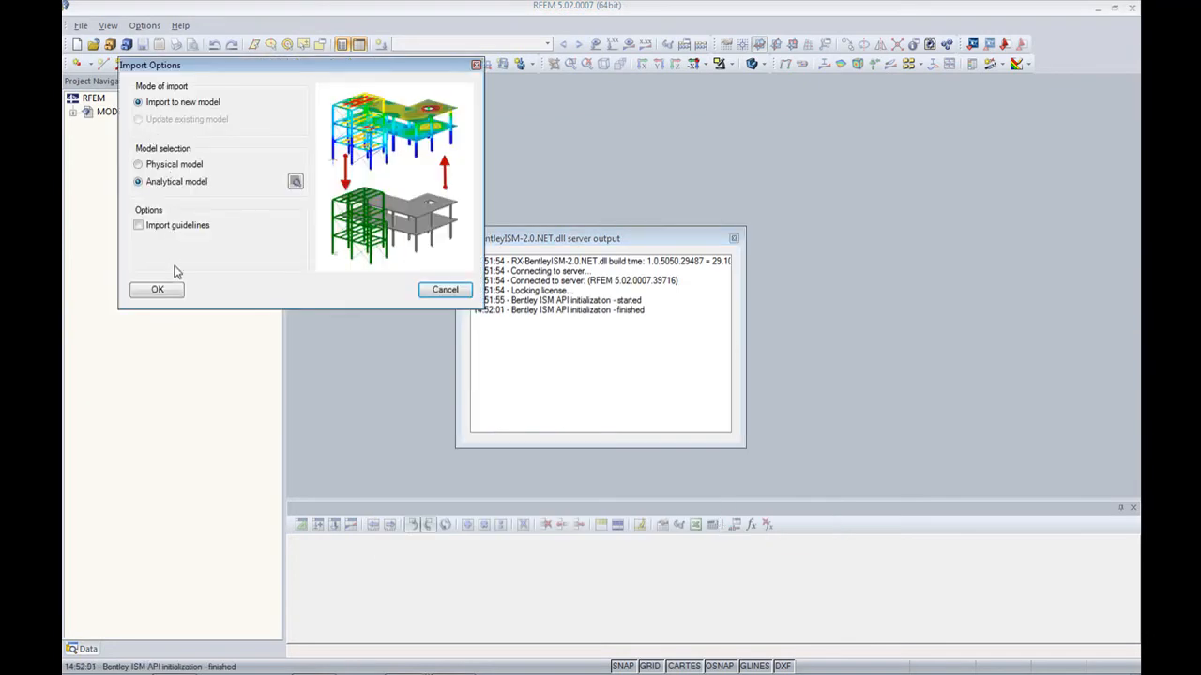
click(158, 292)
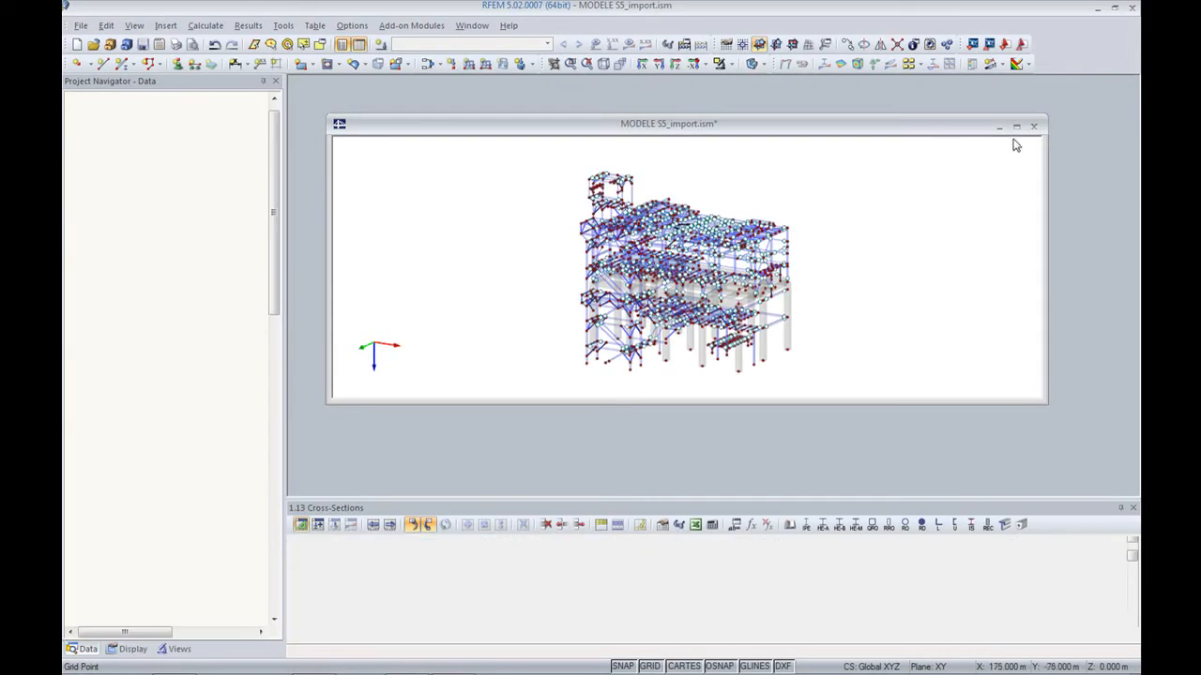
Maximize the imported model's window and turn off the display of member end releases.
click(1016, 127)
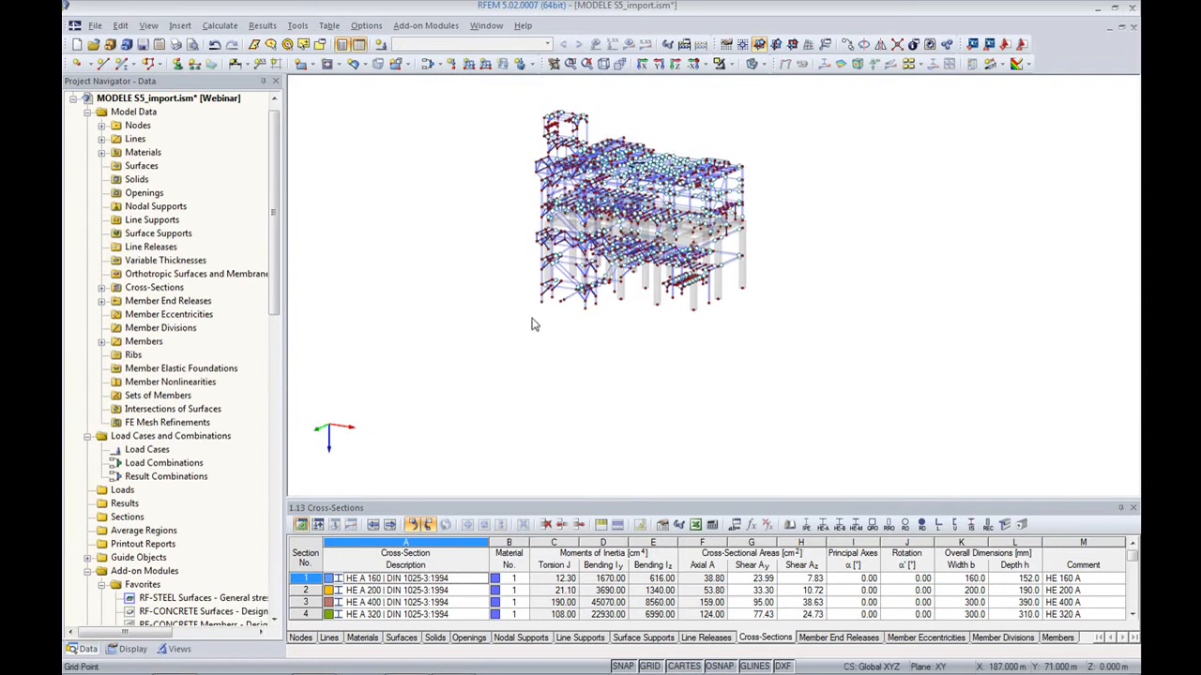
key(F8)
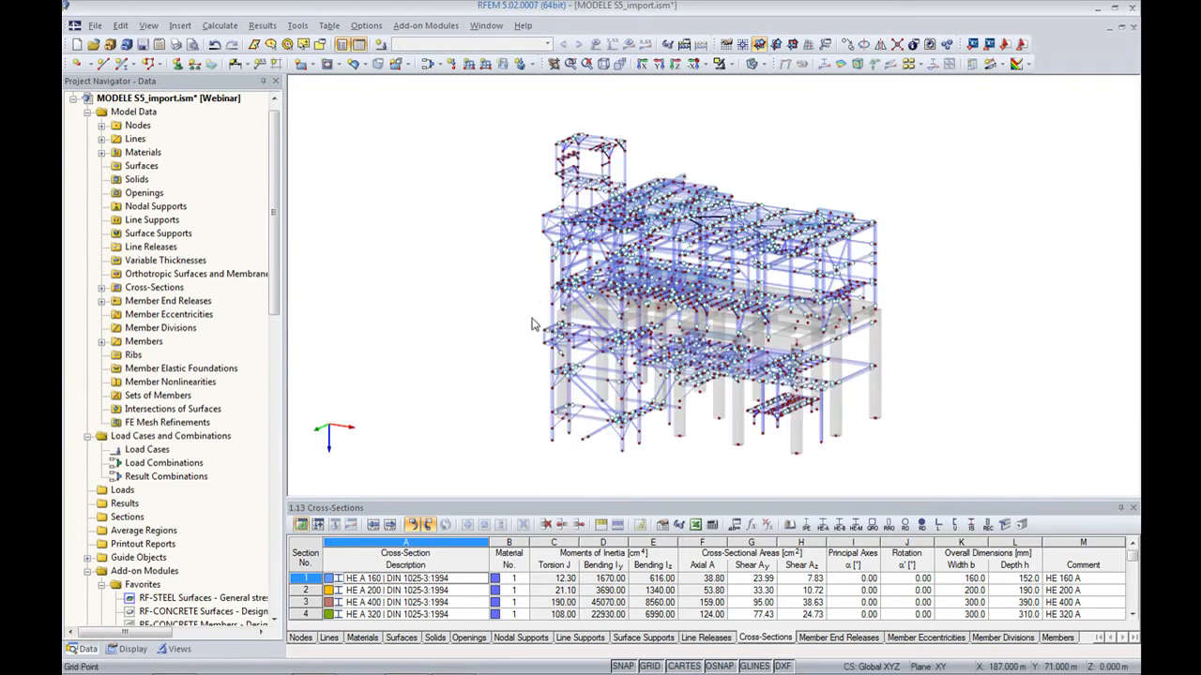
click(130, 648)
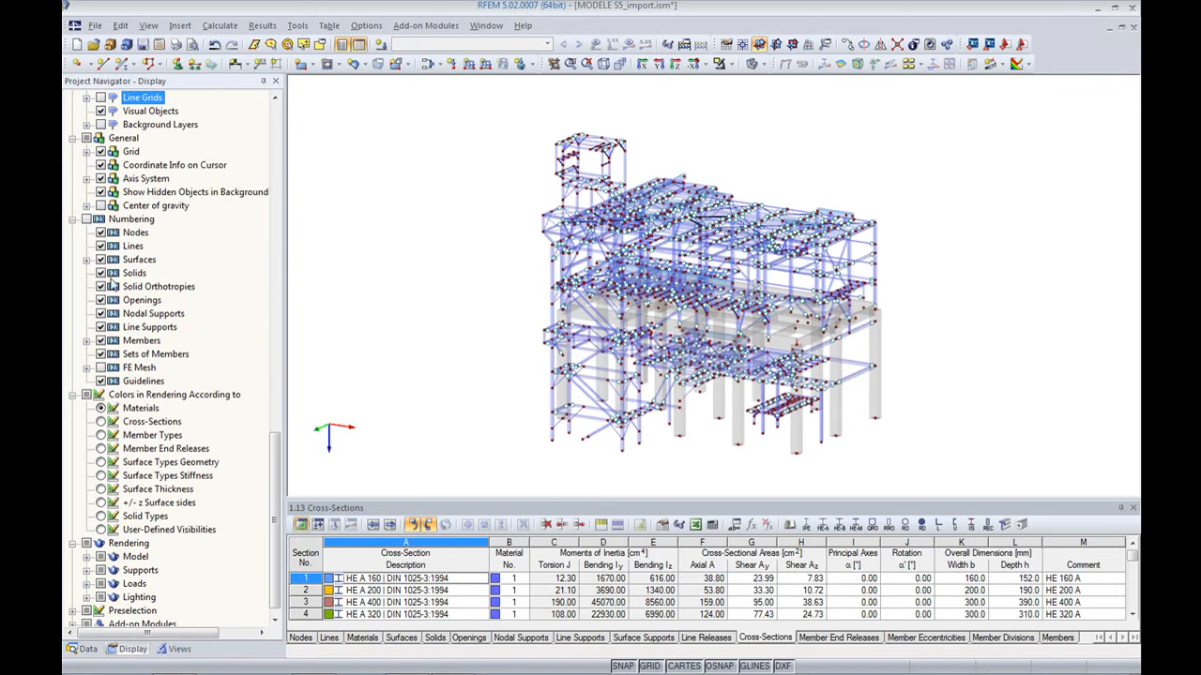
scroll(120, 240, up, 15)
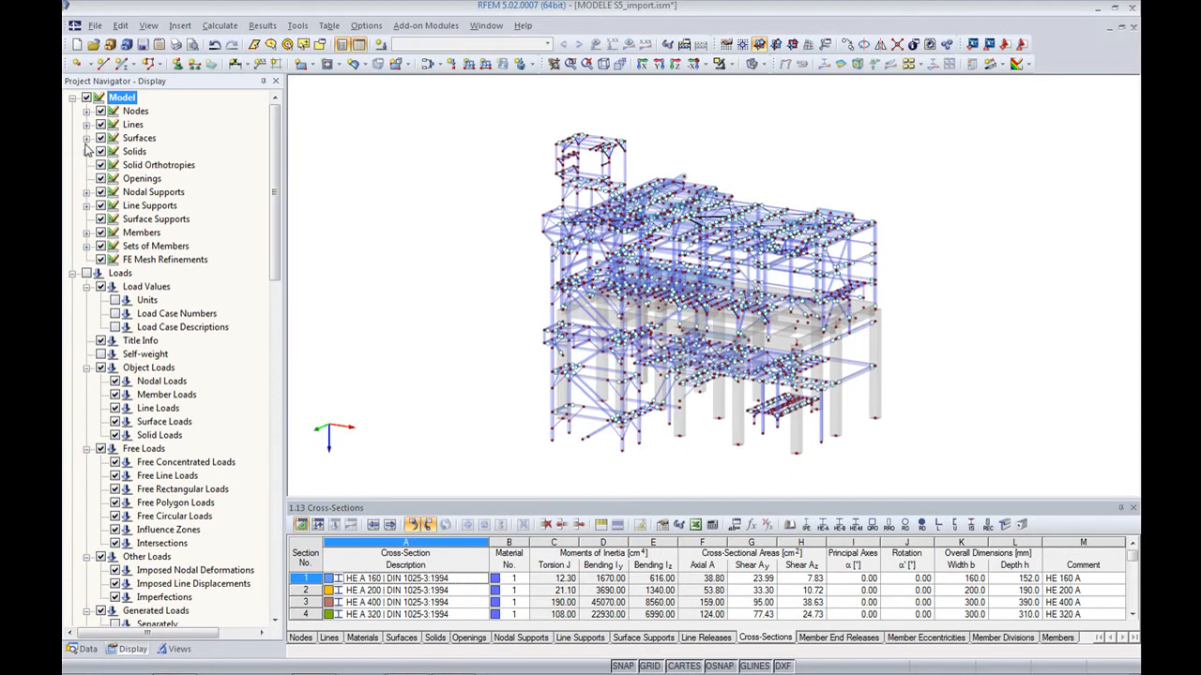
click(87, 233)
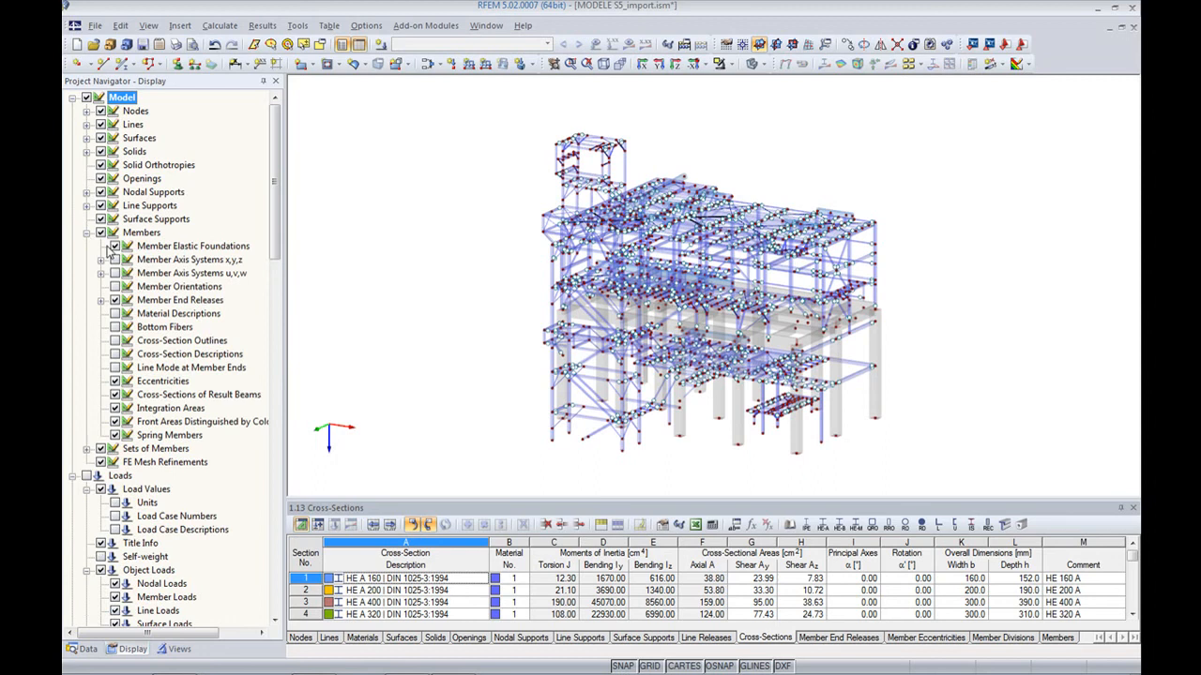
click(115, 301)
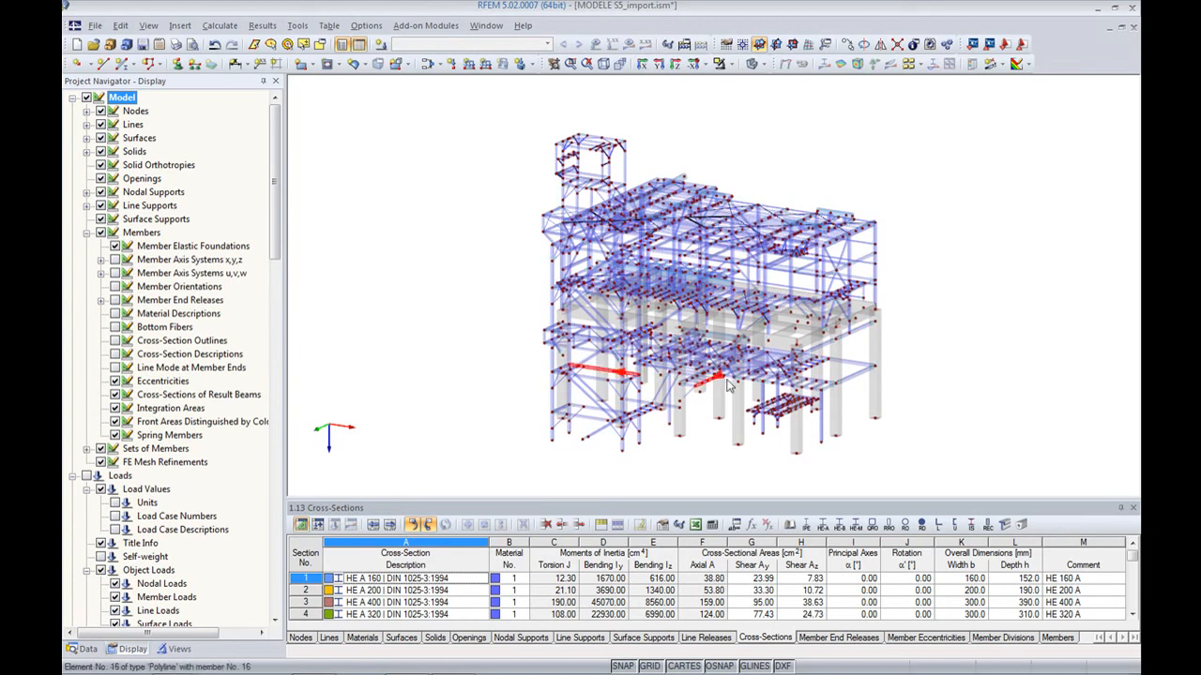
Color the rendering according to cross-sections and show the model in solid display instead of transparent.
scroll(175, 568, down, 20)
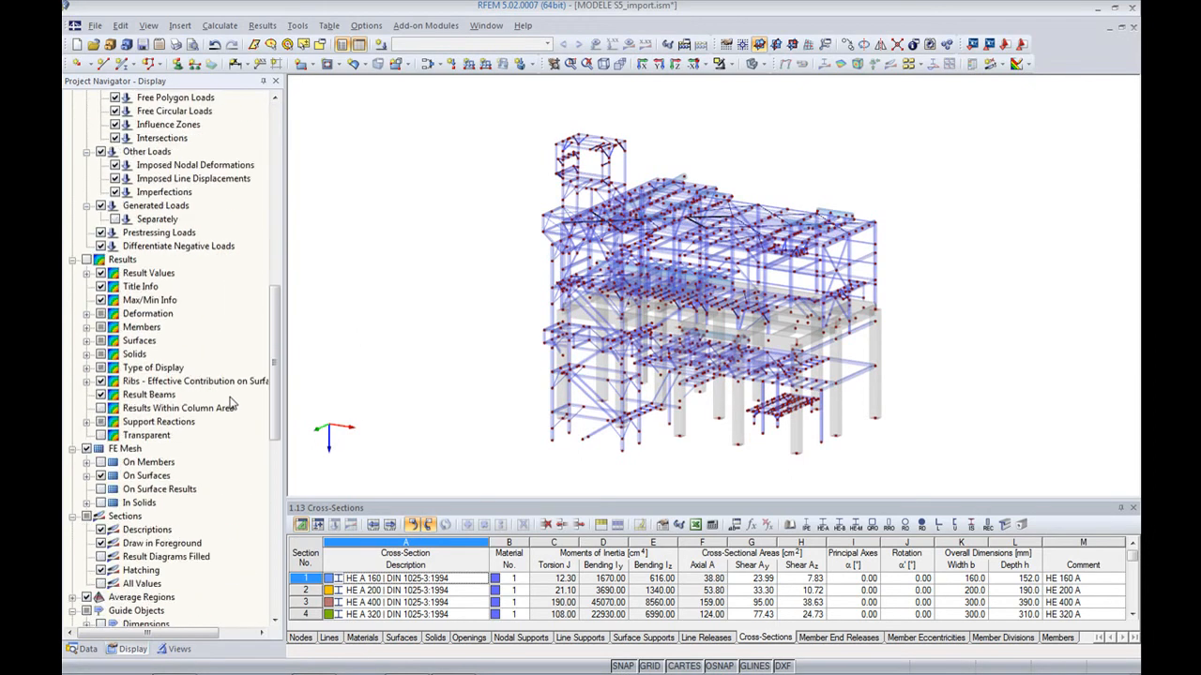
scroll(231, 400, down, 11)
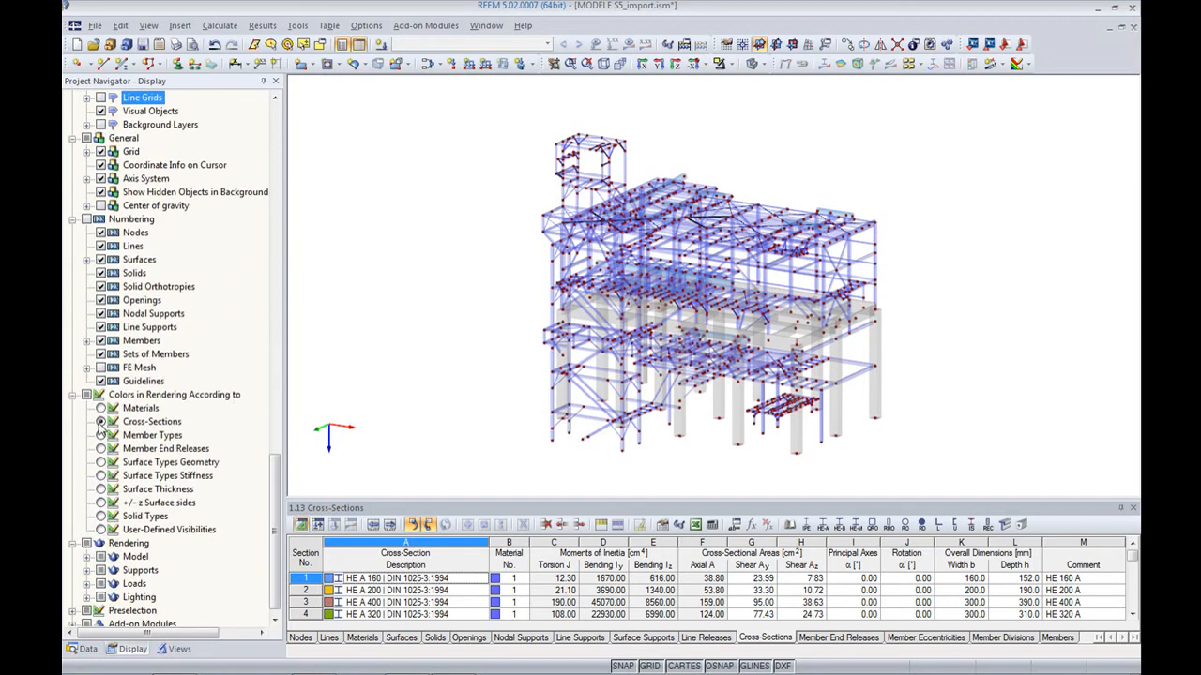
click(100, 423)
click(751, 65)
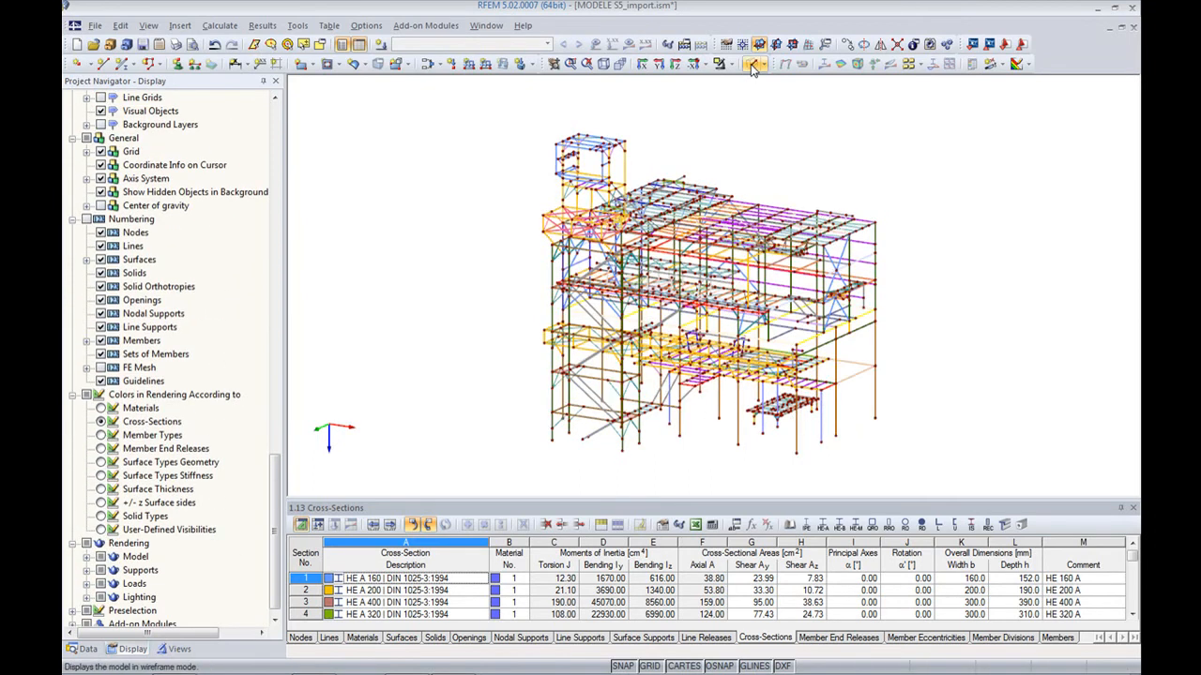
click(752, 65)
Examine the rendered structure from the opposite side, including its concrete columns and steel framing up close.
ctrl+middle_drag(938, 303, 442, 338)
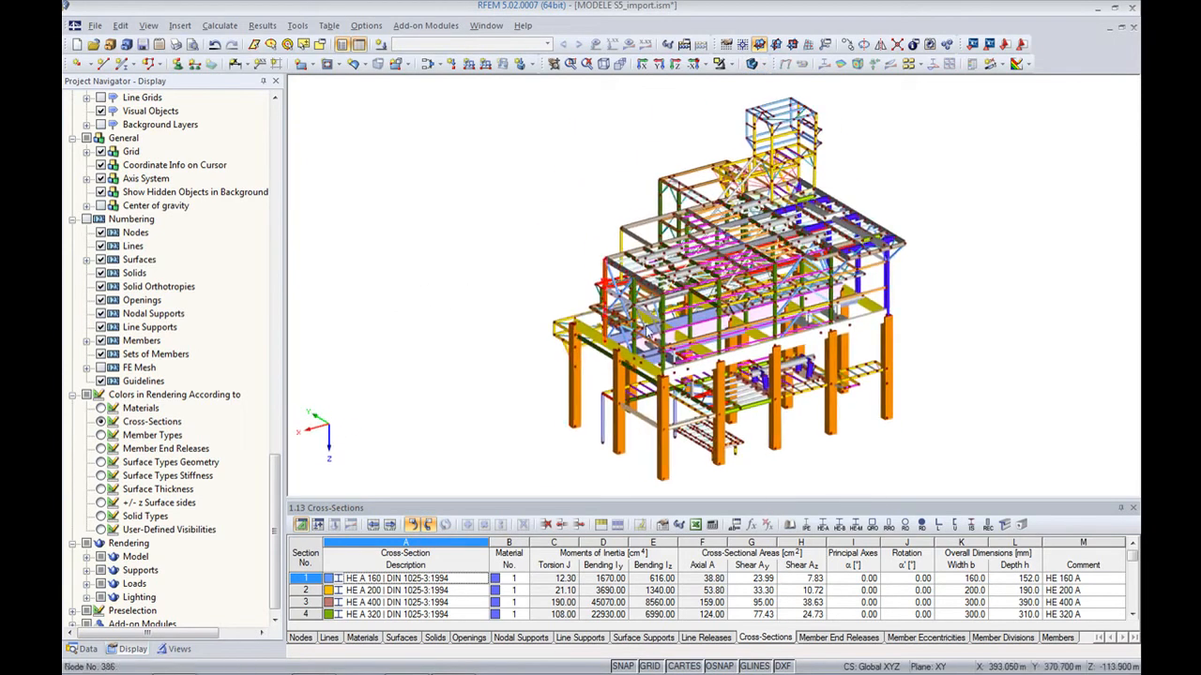
scroll(667, 320, up, 2)
scroll(667, 320, up, 1)
scroll(929, 403, up, 1)
middle_drag(927, 422, 839, 313)
ctrl+middle_drag(801, 361, 760, 328)
scroll(758, 331, down, 2)
scroll(736, 352, down, 1)
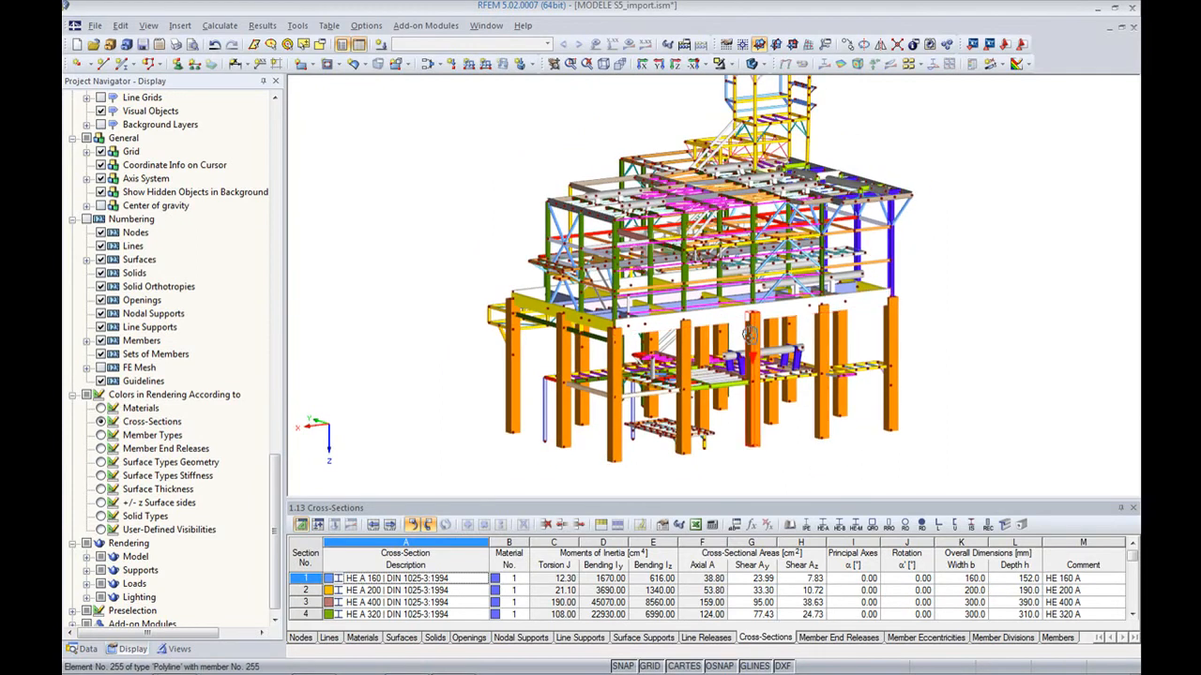
scroll(721, 370, down, 1)
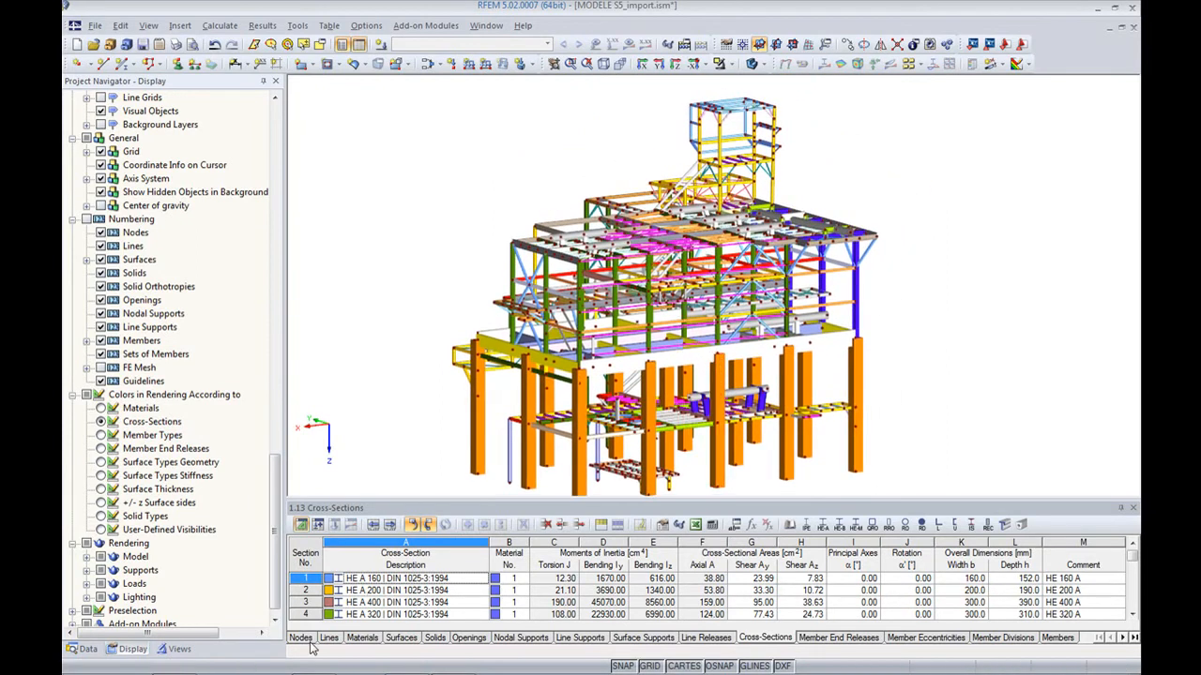
Review the imported materials DUMMY, Steel S 235 and Concrete C30/37, highlighting the members assigned to each.
click(363, 638)
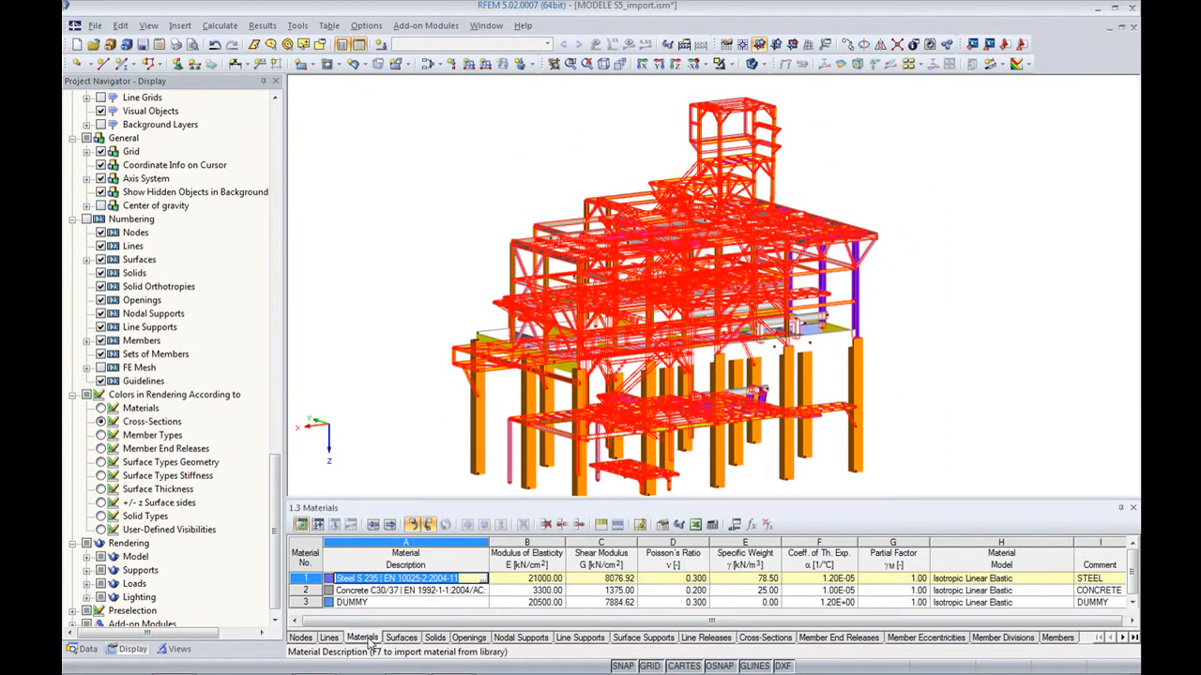
click(410, 602)
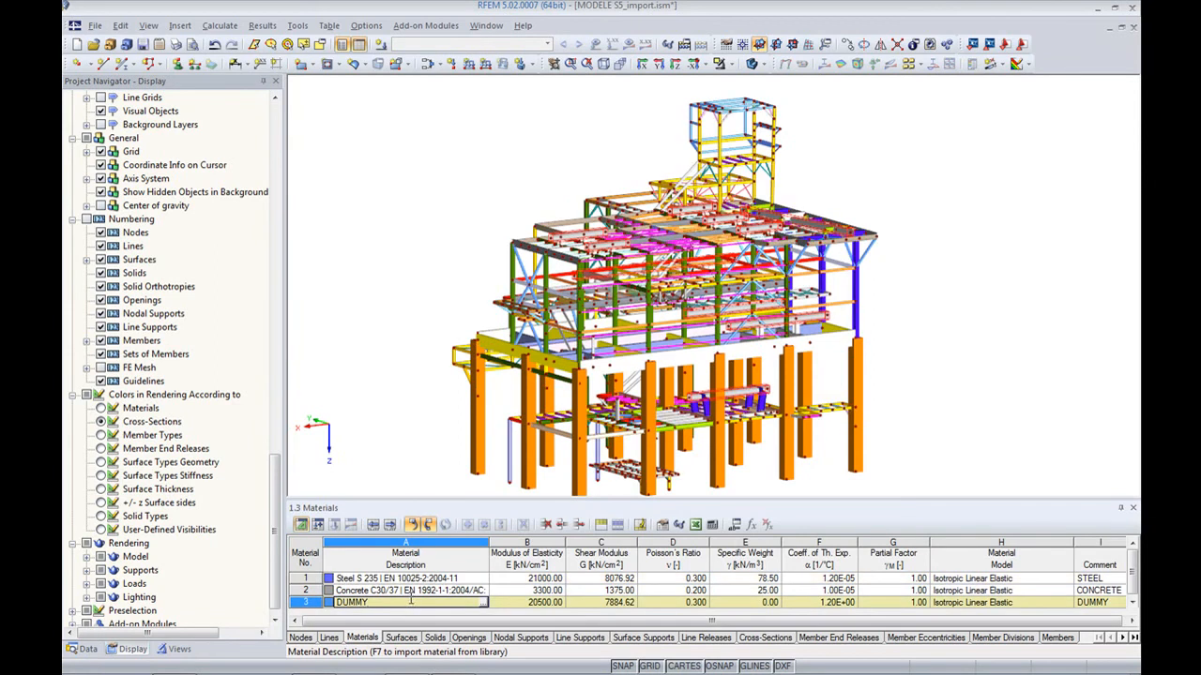
ctrl+middle_drag(876, 386, 841, 372)
click(390, 578)
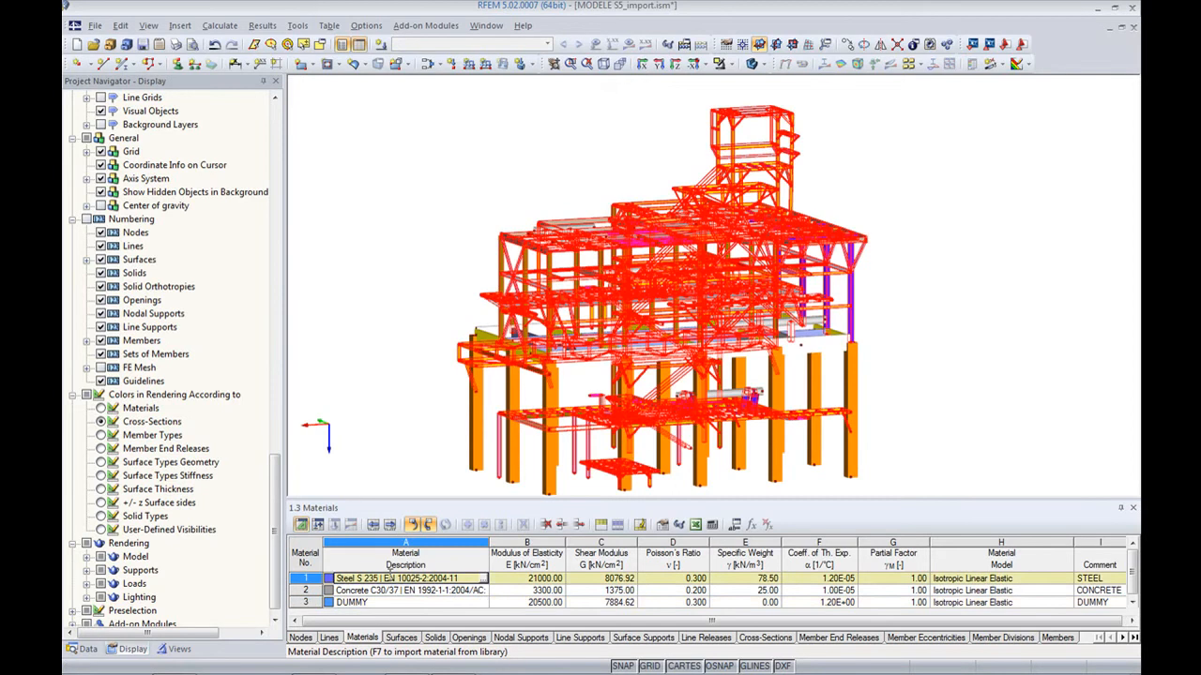
click(390, 591)
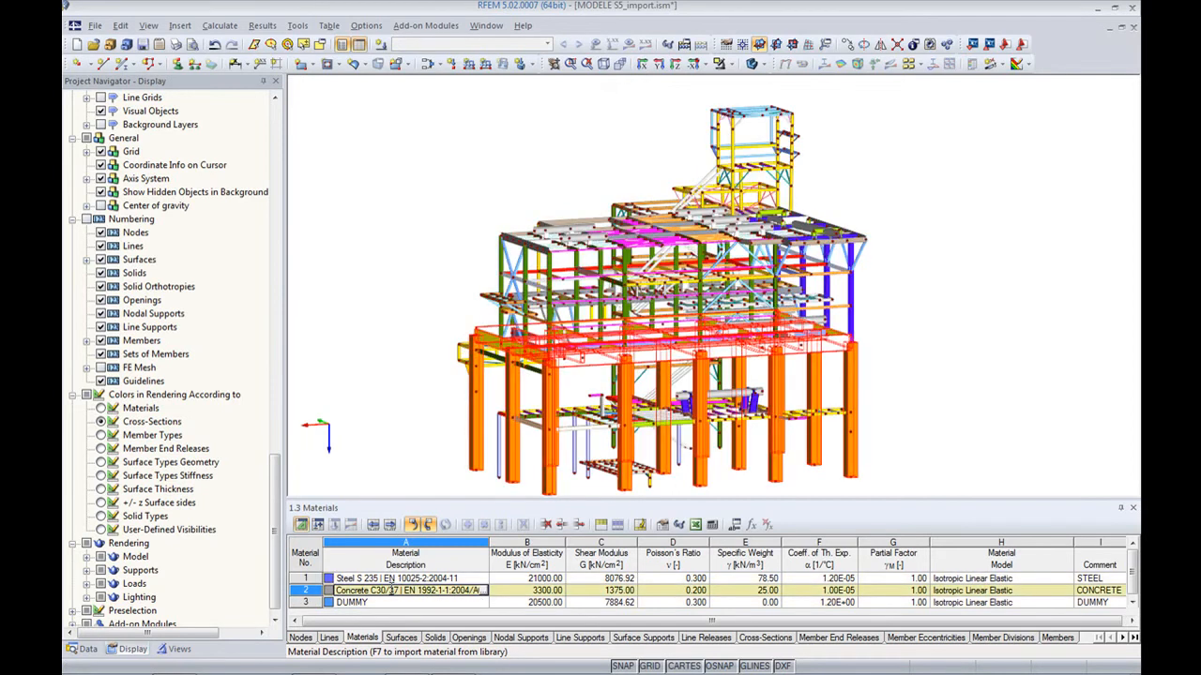
click(416, 410)
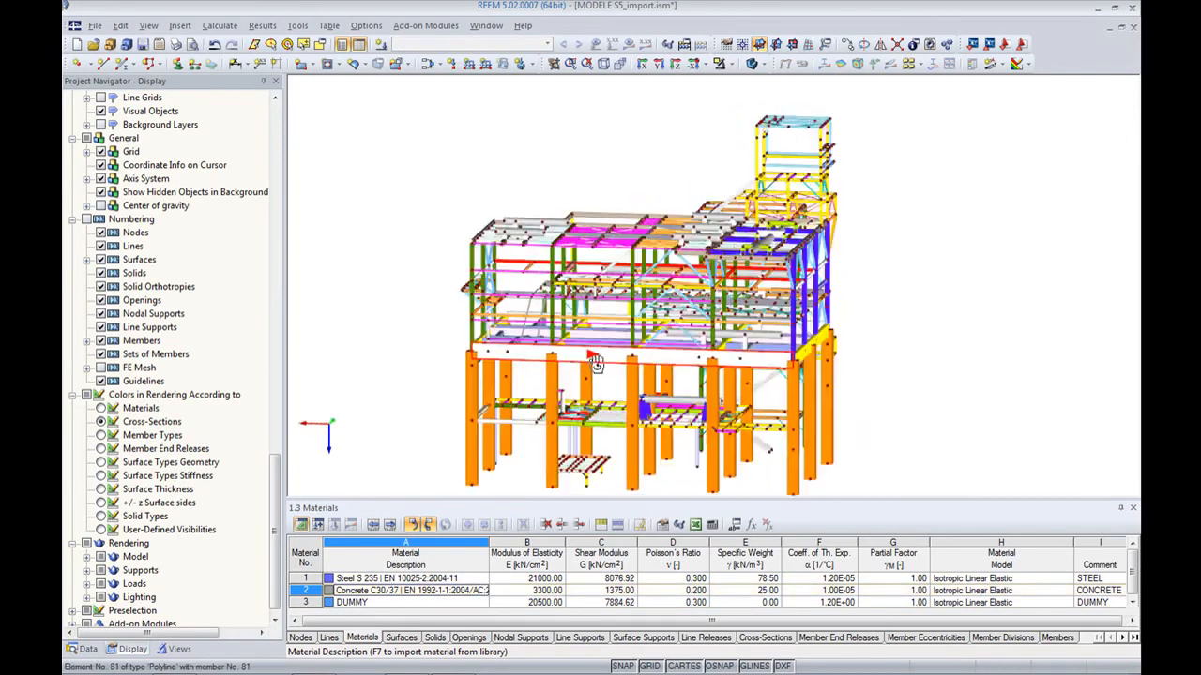